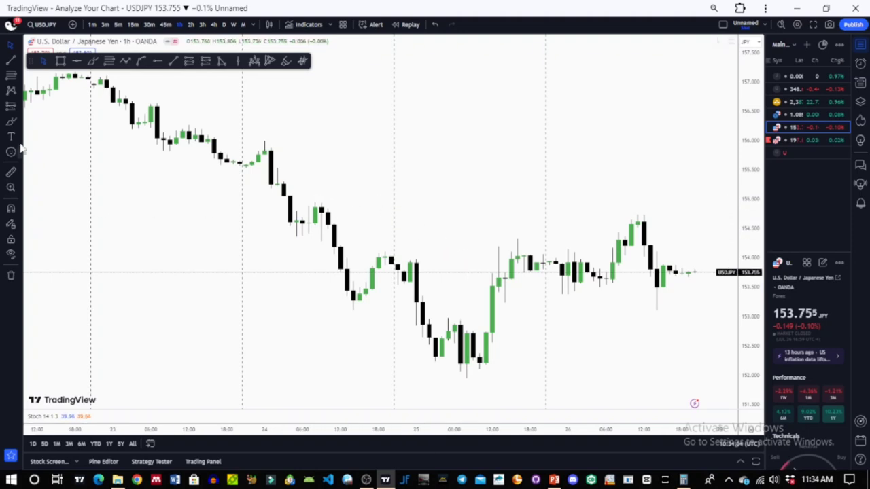
# - Place a long position on the USDJPY hourly chart at the 25 July 10:00 candle, with entry about 152.478
pyautogui.click(19, 105)
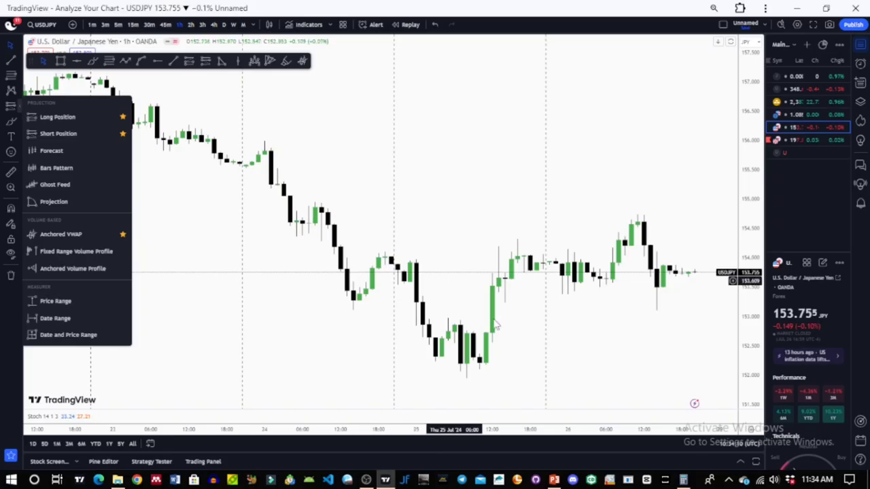
pyautogui.click(270, 210)
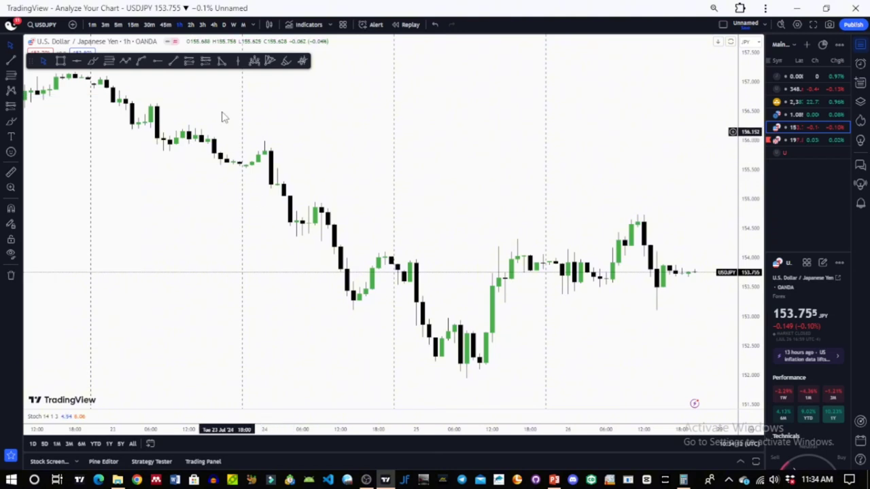
pyautogui.click(191, 63)
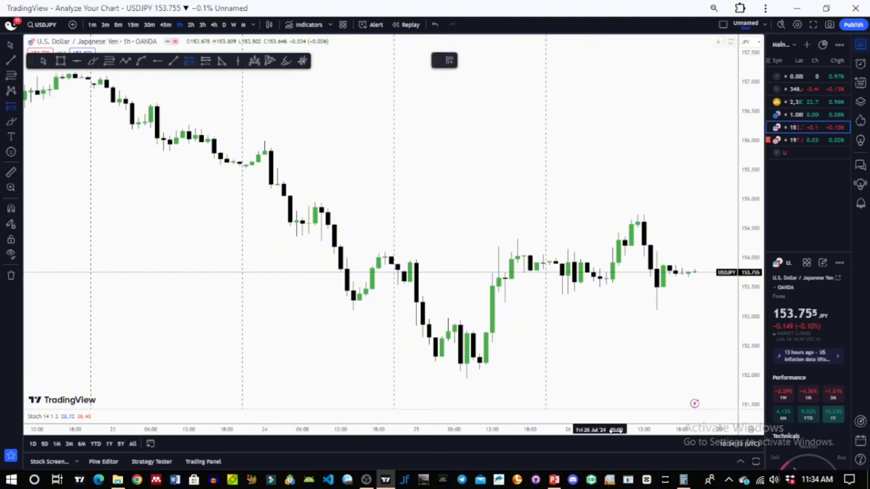
pyautogui.click(480, 348)
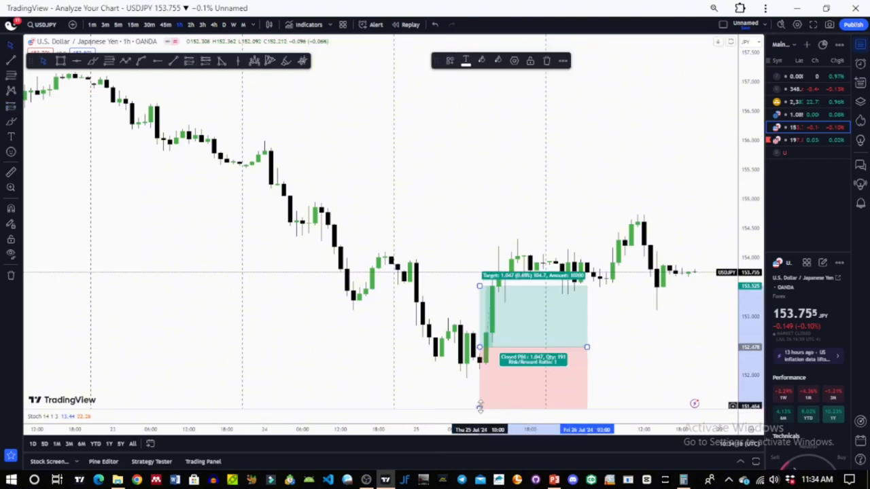
# - Reshape the long position to a stop of about 151.826 and a target of about 154.304, starting at 25 July 08:00
pyautogui.moveTo(479, 407); pyautogui.dragTo(479, 386)
pyautogui.moveTo(480, 285); pyautogui.dragTo(487, 267)
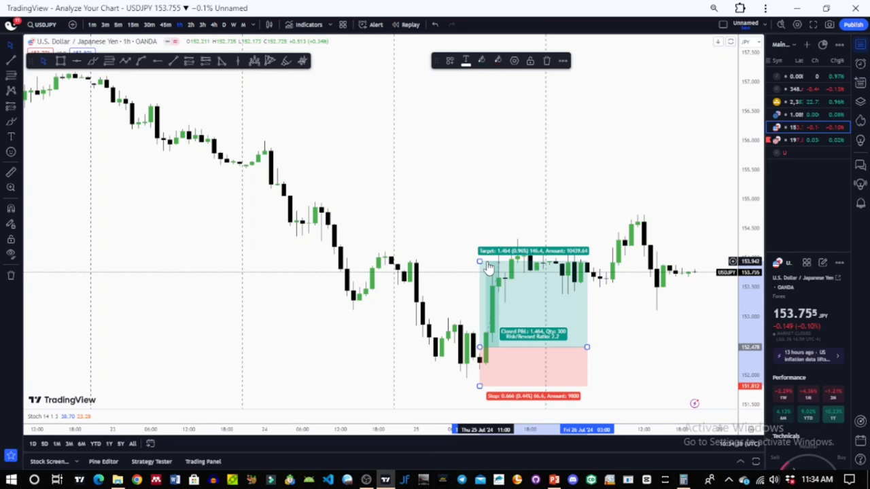
pyautogui.moveTo(587, 347); pyautogui.dragTo(574, 348)
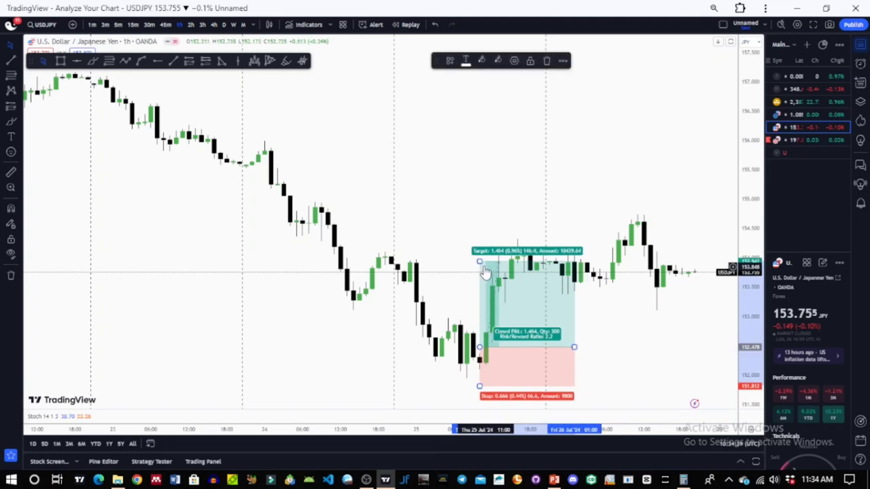
pyautogui.moveTo(479, 262); pyautogui.dragTo(482, 240)
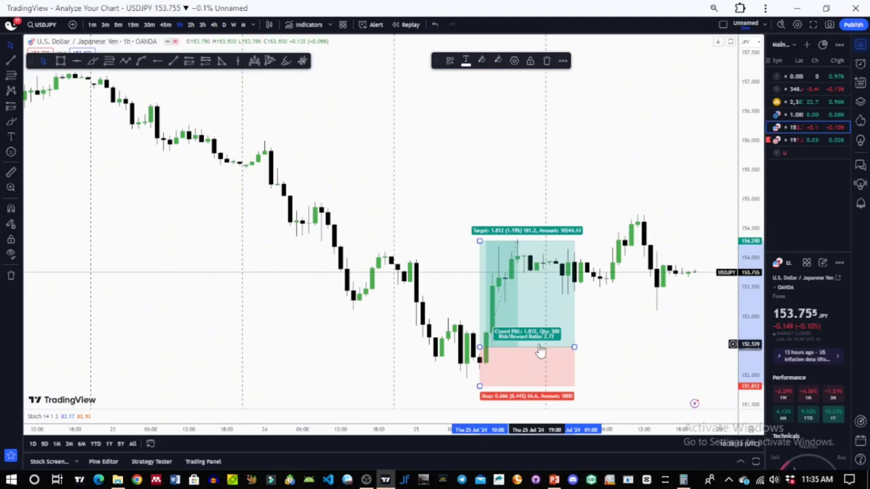
pyautogui.moveTo(492, 328); pyautogui.dragTo(459, 320)
pyautogui.moveTo(524, 345); pyautogui.dragTo(525, 345)
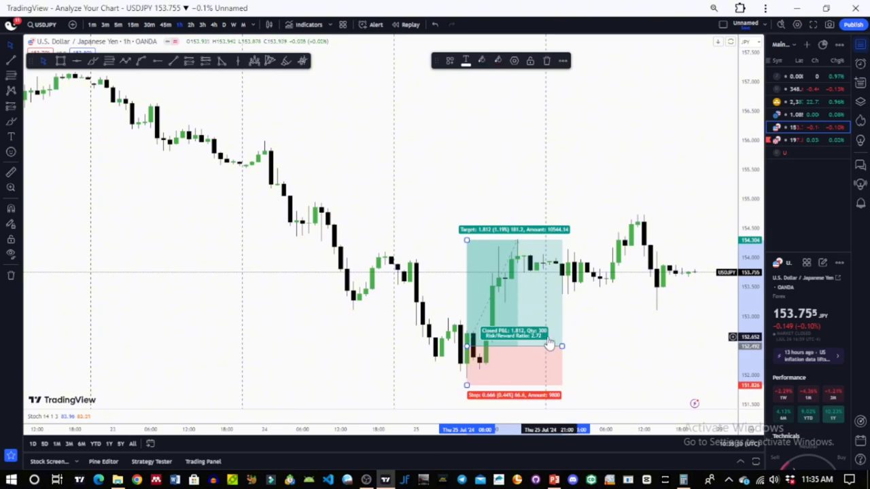
# - Change the risk unit in the long position's settings to percent
pyautogui.doubleClick(514, 338)
pyautogui.moveTo(460, 109); pyautogui.dragTo(381, 120)
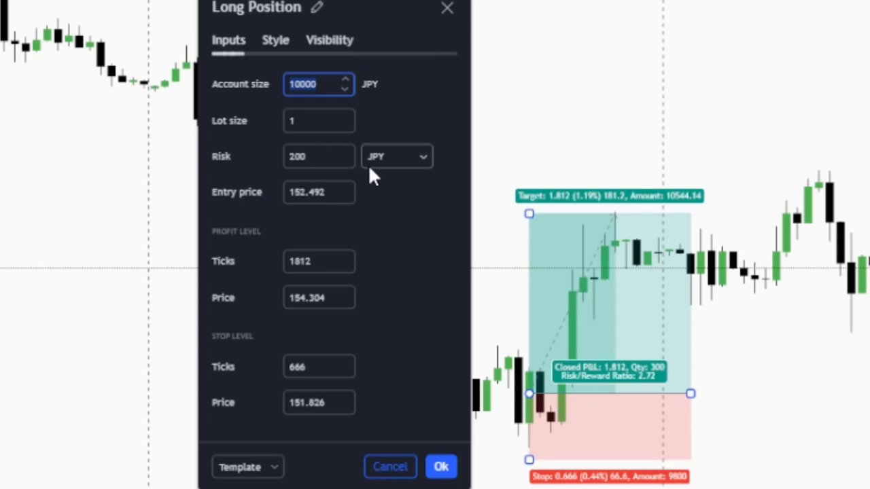
pyautogui.click(392, 155)
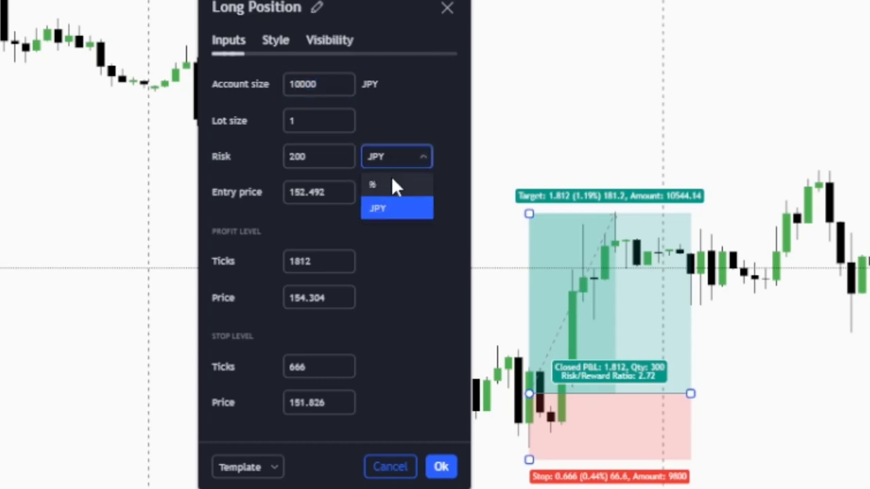
pyautogui.click(389, 182)
pyautogui.click(385, 158)
pyautogui.click(393, 209)
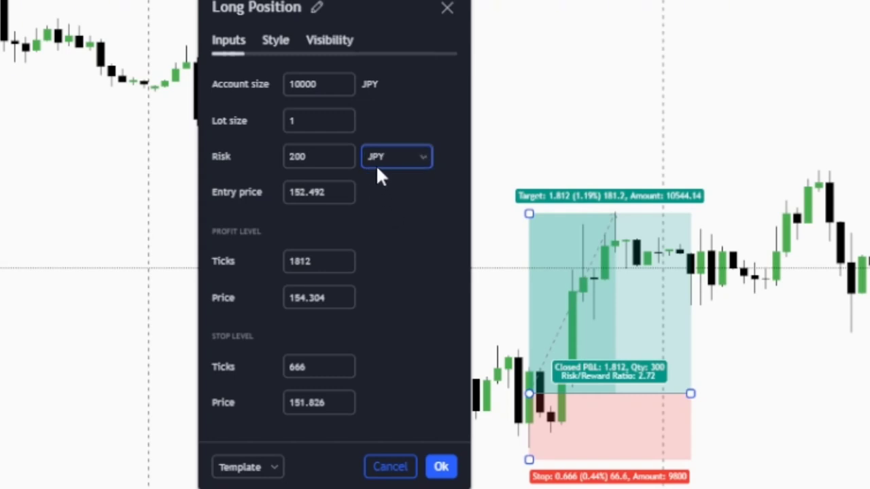
pyautogui.click(377, 164)
pyautogui.click(380, 183)
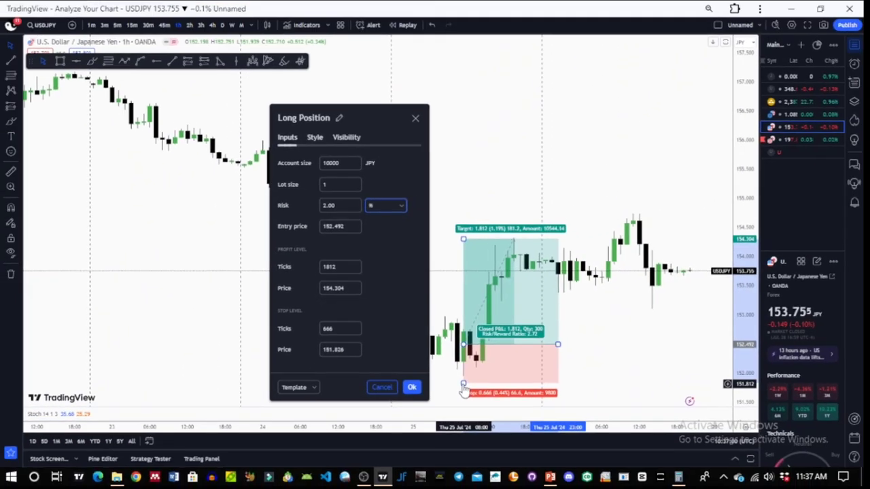
# - Try several stop distances on the long position, from about 81.1 down to 65.8 pips, and accept its settings
pyautogui.moveTo(463, 385); pyautogui.dragTo(462, 392)
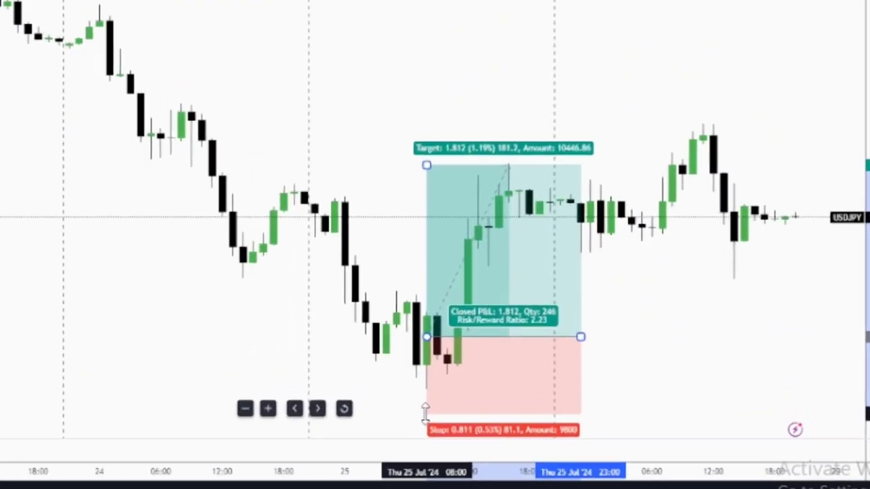
pyautogui.moveTo(381, 427)
pyautogui.mouseDown()
pyautogui.moveTo(360, 426)
pyautogui.moveTo(360, 384)
pyautogui.moveTo(358, 451)
pyautogui.moveTo(360, 392)
pyautogui.moveTo(374, 419)
pyautogui.moveTo(373, 398)
pyautogui.moveTo(370, 438)
pyautogui.moveTo(371, 428)
pyautogui.mouseUp()
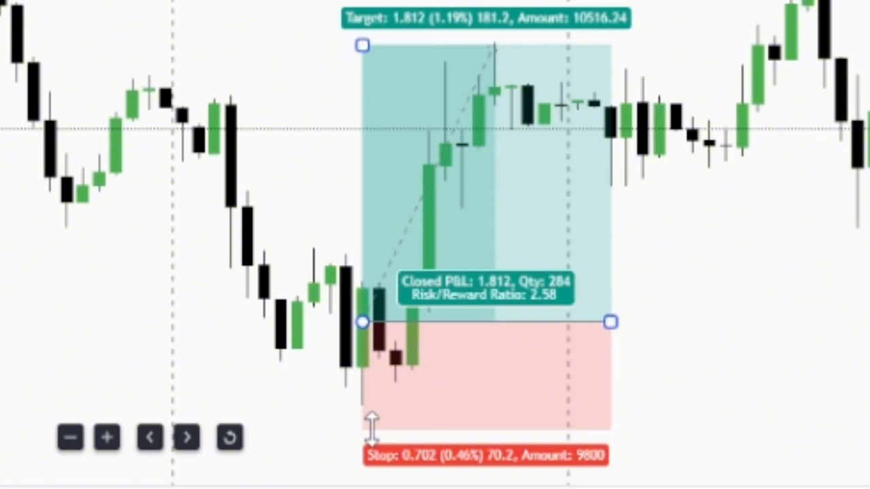
pyautogui.moveTo(372, 426)
pyautogui.mouseDown()
pyautogui.moveTo(375, 437)
pyautogui.moveTo(373, 421)
pyautogui.mouseUp()
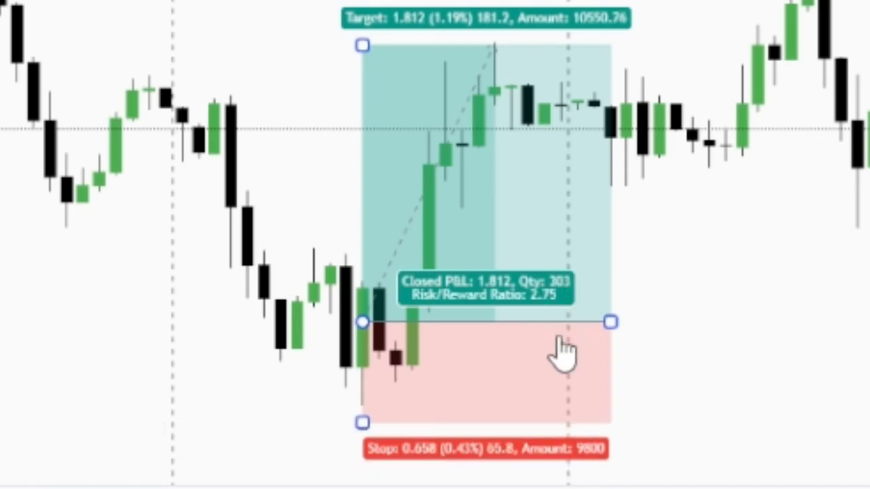
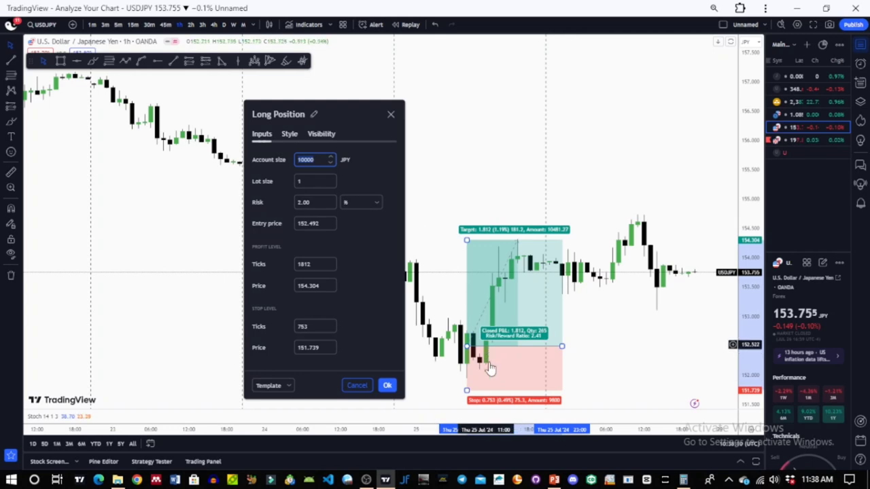
pyautogui.click(386, 386)
pyautogui.scroll(5, 338, 330)
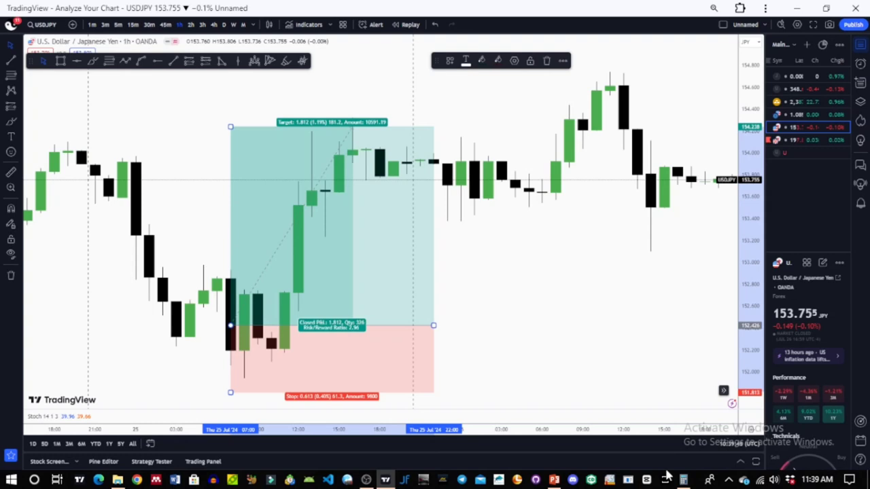
# - Switch to Calculator and divide the long position's quantity, 326, by 1000 for the lot size
pyautogui.click(683, 480)
pyautogui.click(196, 179)
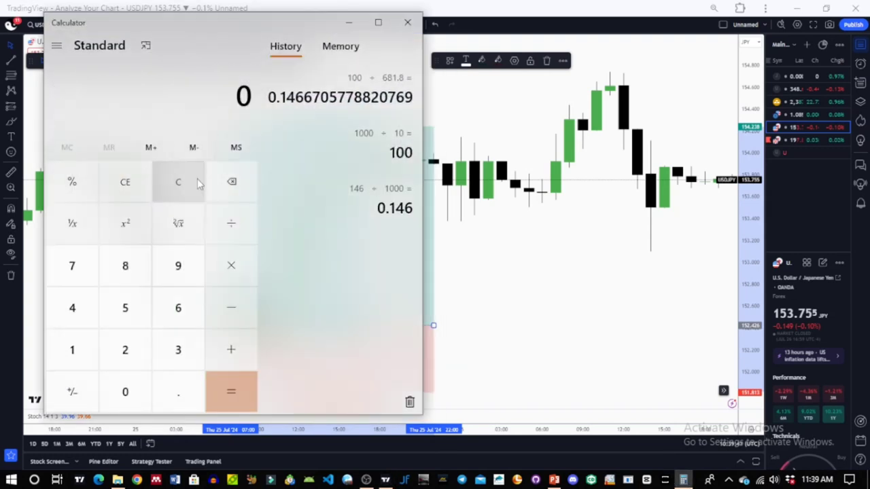
pyautogui.click(187, 347)
pyautogui.click(139, 350)
pyautogui.click(184, 299)
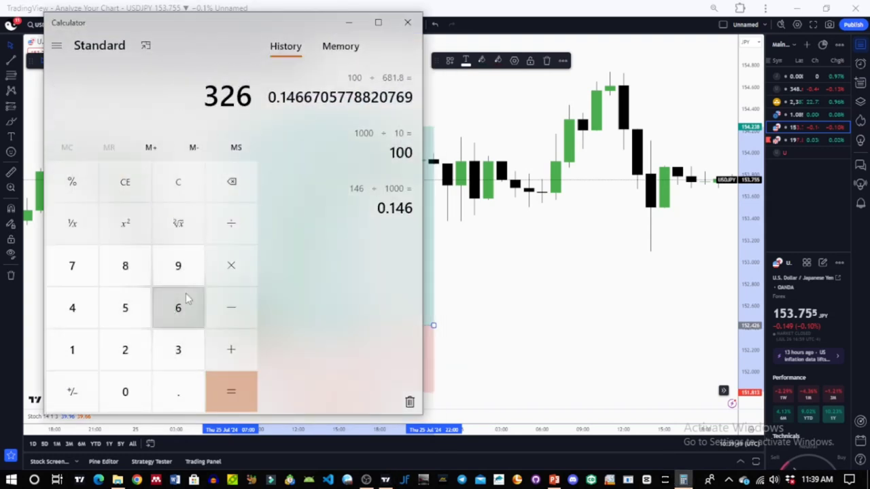
pyautogui.click(210, 219)
pyautogui.click(82, 346)
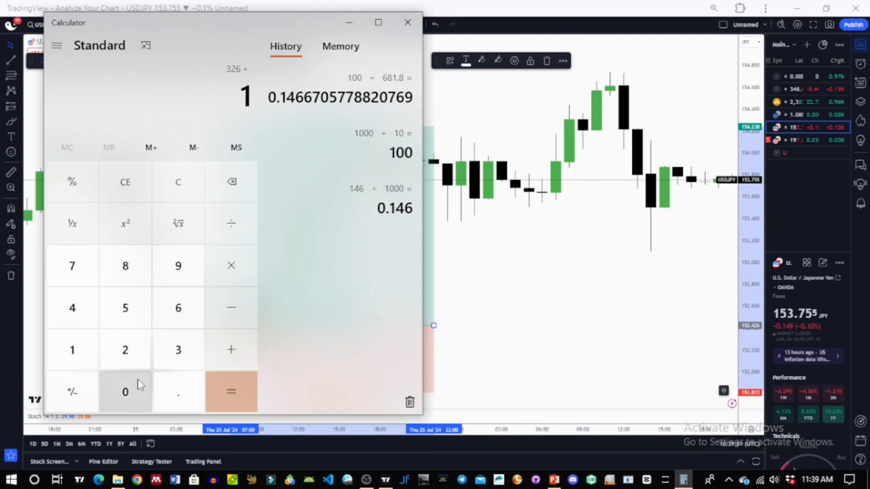
pyautogui.click(133, 387)
pyautogui.click(133, 387)
pyautogui.click(133, 387)
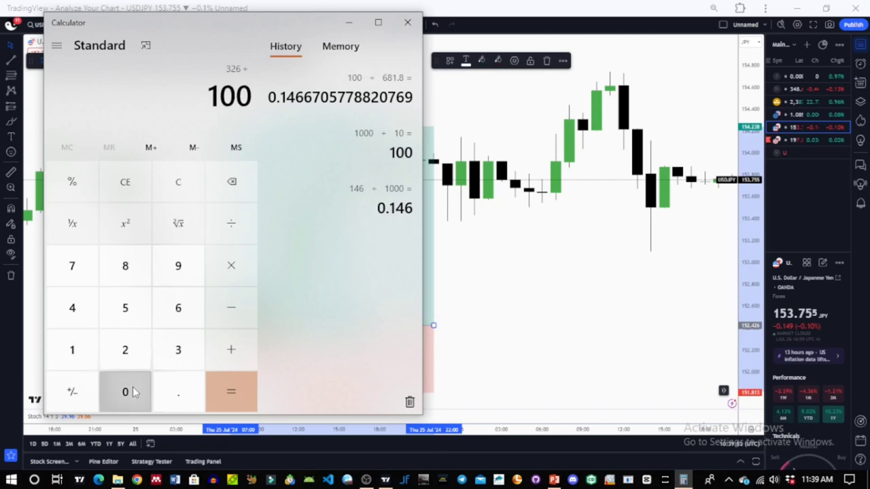
pyautogui.click(228, 386)
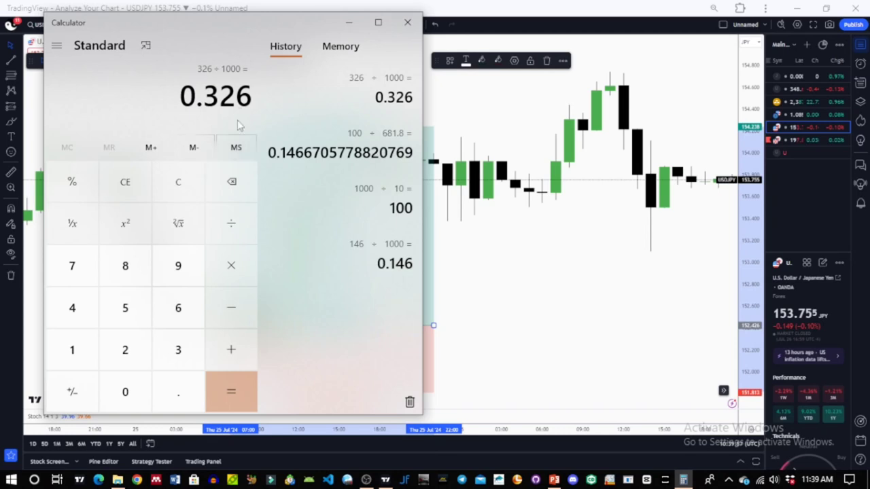
pyautogui.click(349, 23)
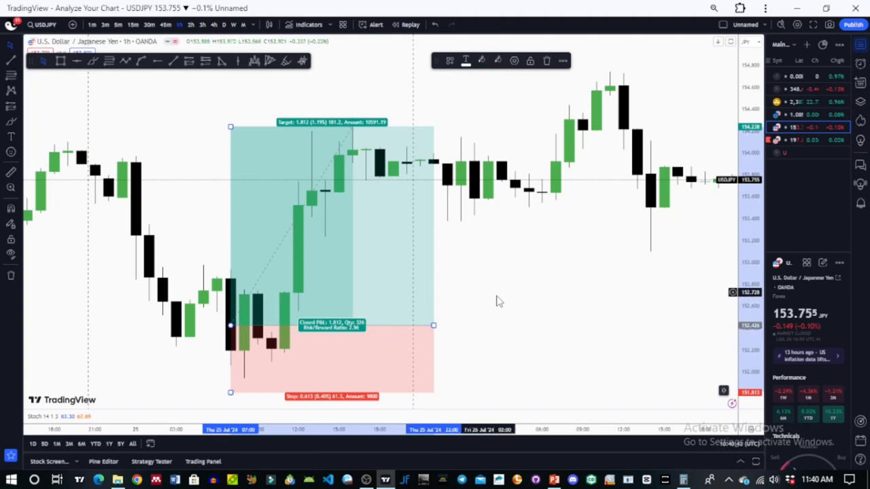
# - Bring Calculator back next to the position on the chart and divide the 200 risk amount by 10
pyautogui.click(684, 481)
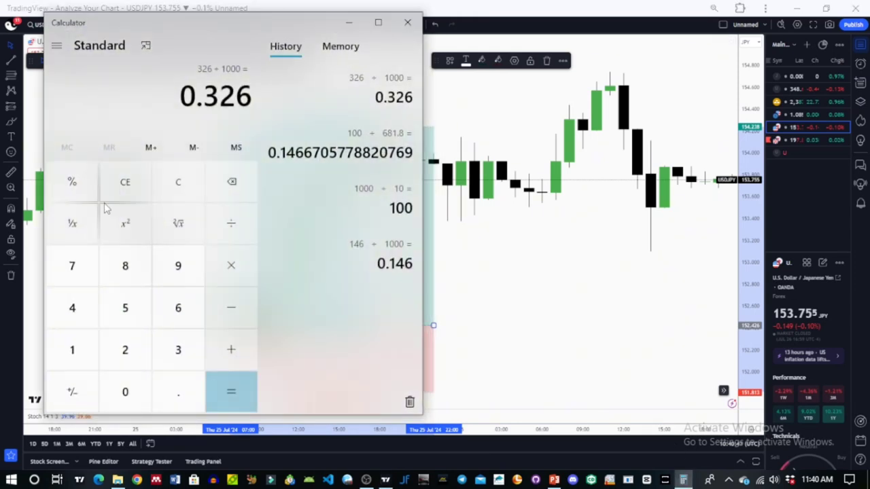
pyautogui.click(180, 200)
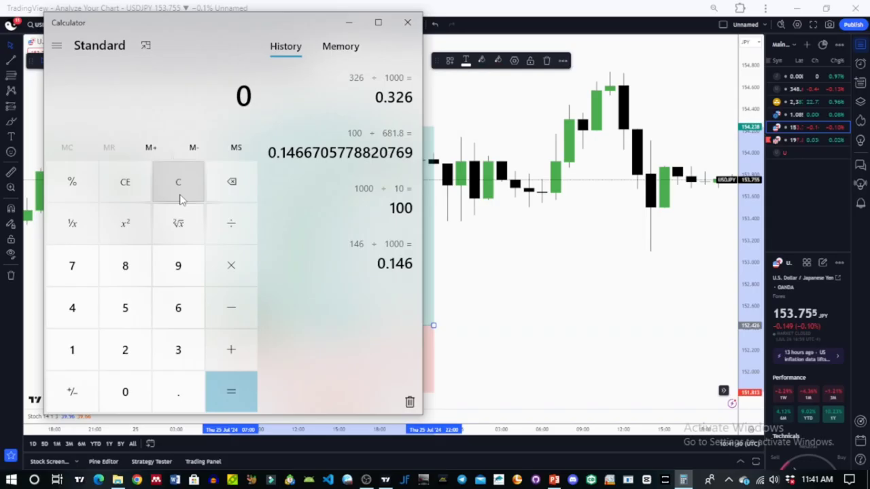
pyautogui.moveTo(300, 30); pyautogui.dragTo(706, 27)
pyautogui.click(536, 349)
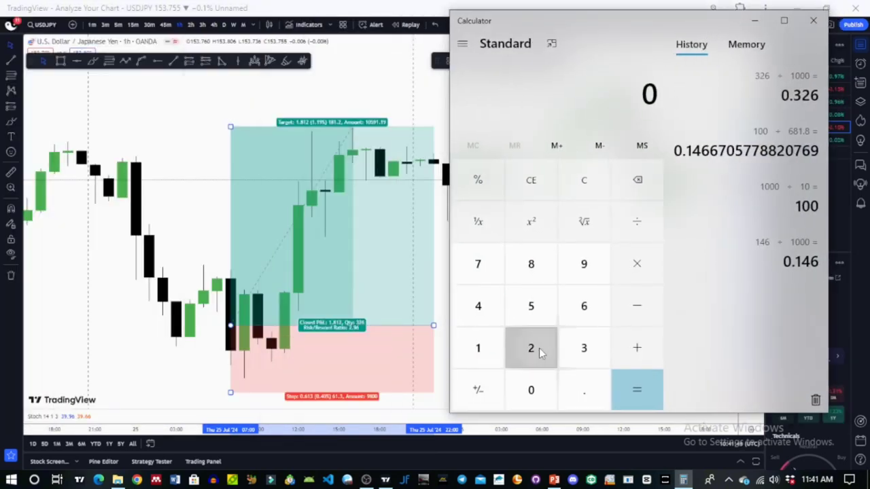
pyautogui.doubleClick(532, 393)
pyautogui.click(638, 222)
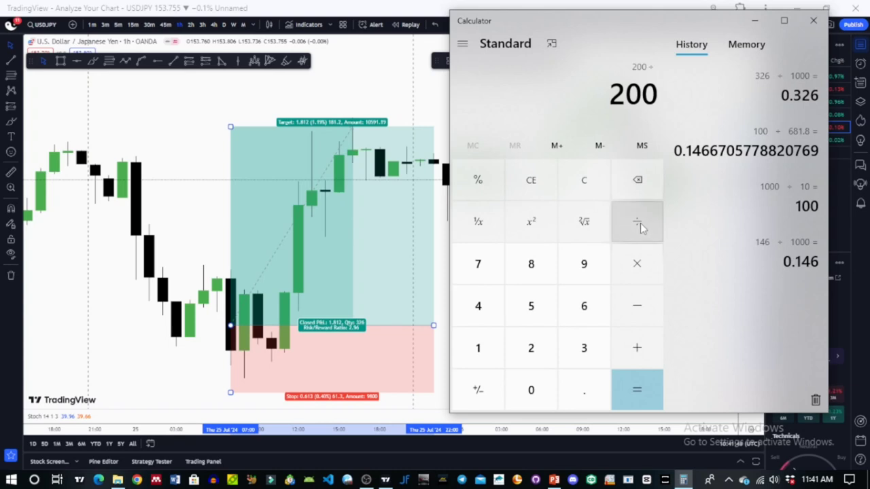
pyautogui.click(491, 352)
pyautogui.click(537, 382)
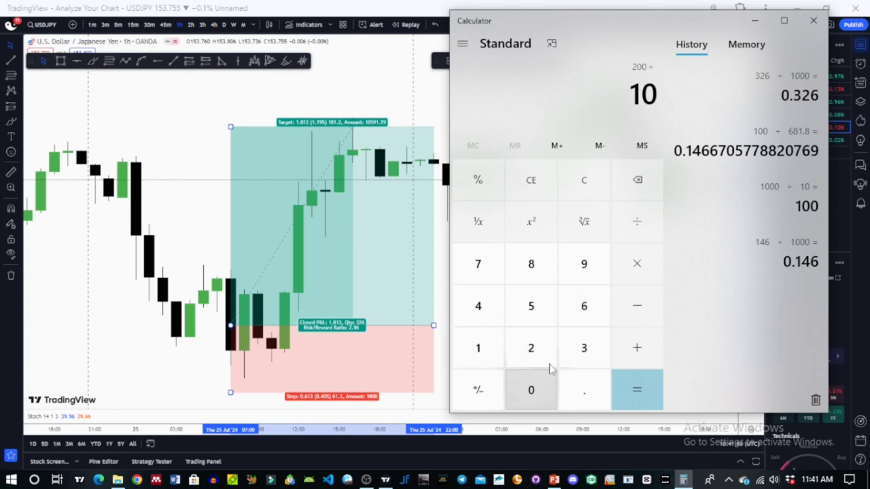
# - Divide the result of 200 ÷ 10 by the 61.3-pip stop and put Calculator away
pyautogui.click(637, 222)
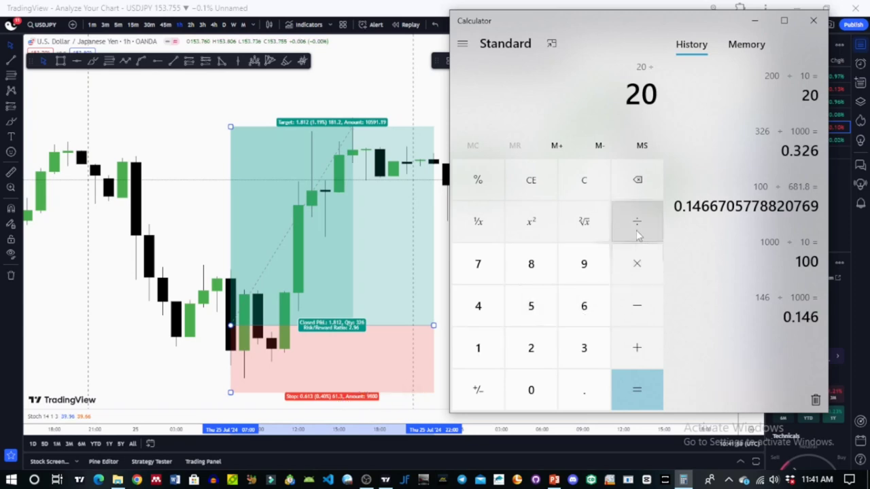
pyautogui.click(586, 307)
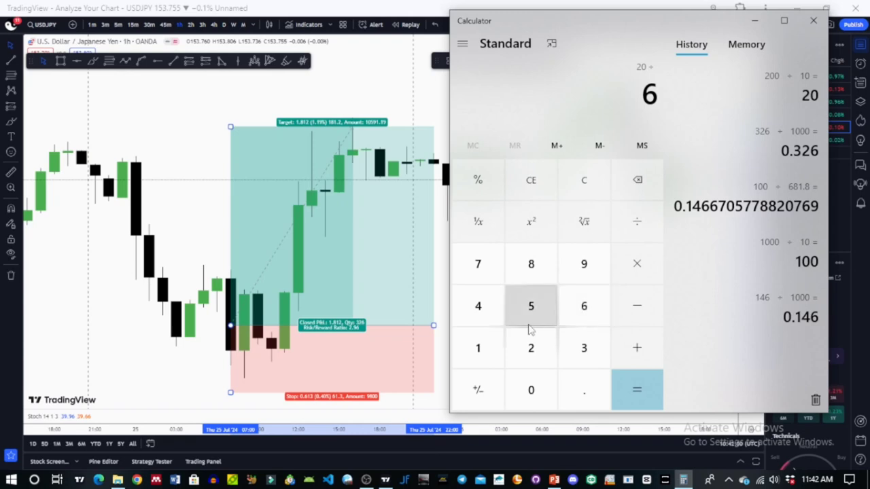
pyautogui.click(479, 347)
pyautogui.click(576, 385)
pyautogui.click(597, 343)
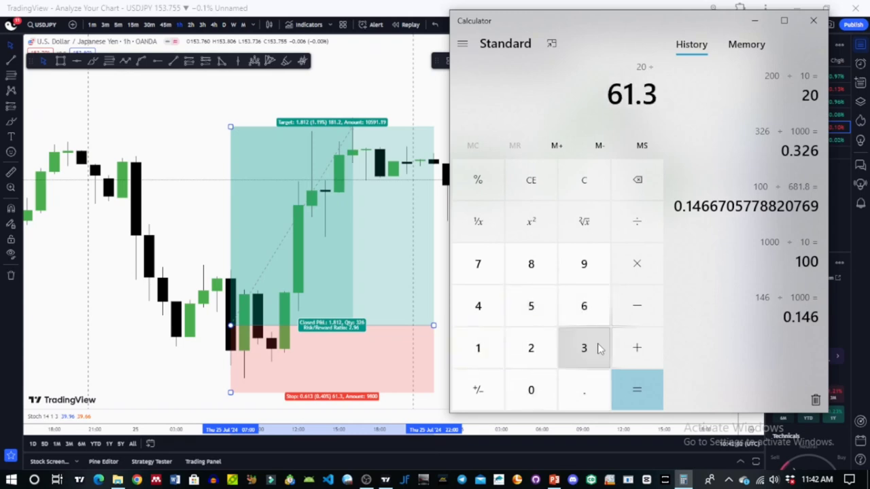
pyautogui.click(644, 389)
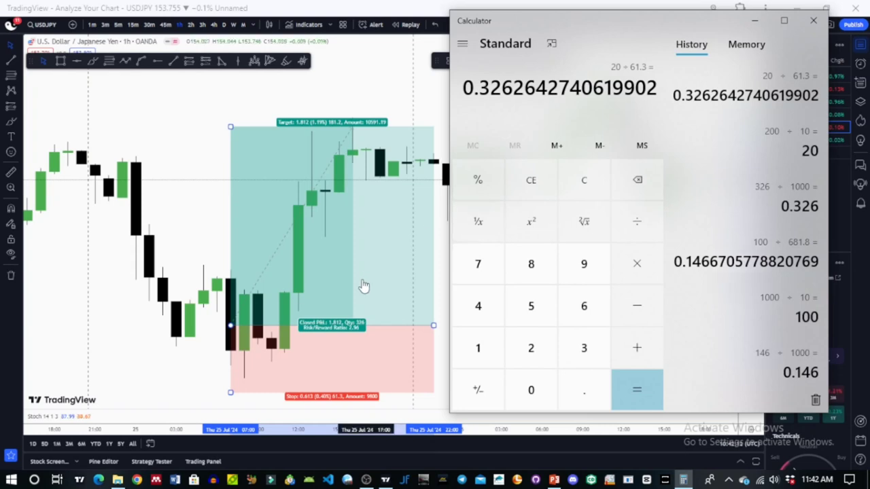
pyautogui.click(755, 20)
# - Switch the chart to EURUSD and place a short position near the 23 July high
pyautogui.click(792, 116)
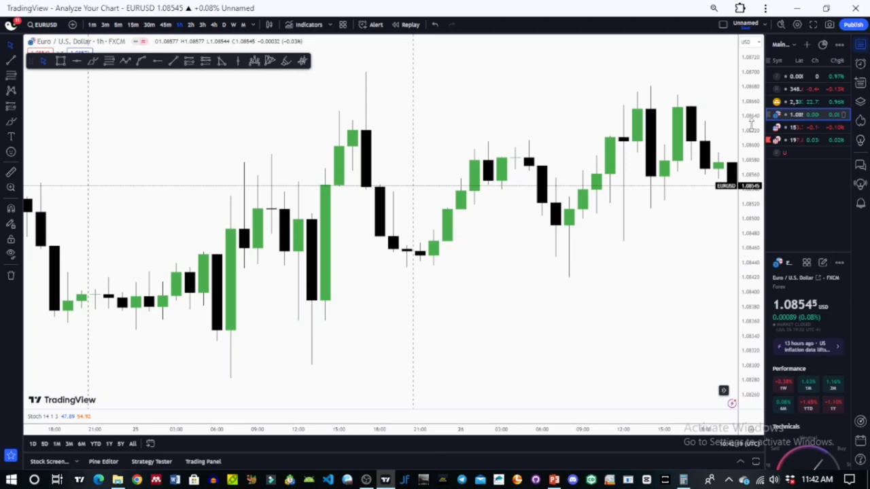
pyautogui.click(793, 115)
pyautogui.moveTo(290, 229); pyautogui.dragTo(615, 154)
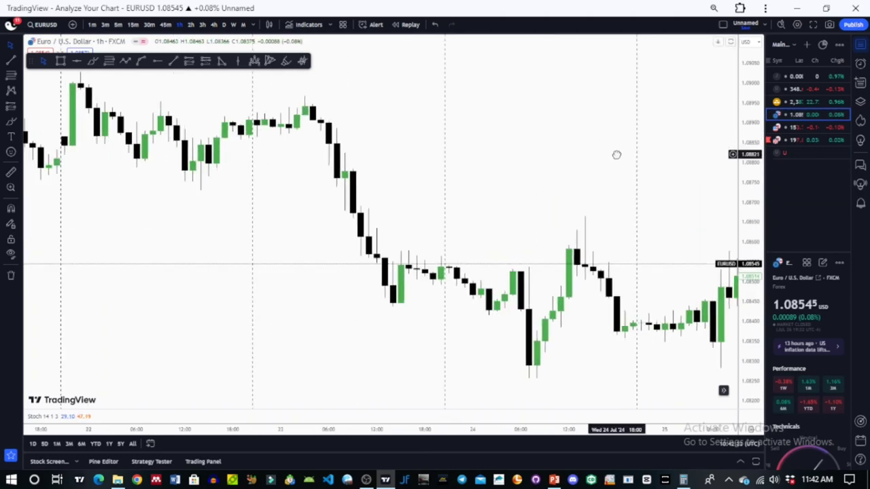
pyautogui.click(205, 60)
pyautogui.click(322, 129)
# - Adjust the EURUSD short position to a stop of about 1.09000 and a target of about 1.08483
pyautogui.moveTo(370, 109)
pyautogui.mouseDown()
pyautogui.moveTo(349, 103)
pyautogui.moveTo(362, 114)
pyautogui.mouseUp()
pyautogui.moveTo(313, 74); pyautogui.dragTo(313, 82)
pyautogui.moveTo(315, 195); pyautogui.dragTo(314, 288)
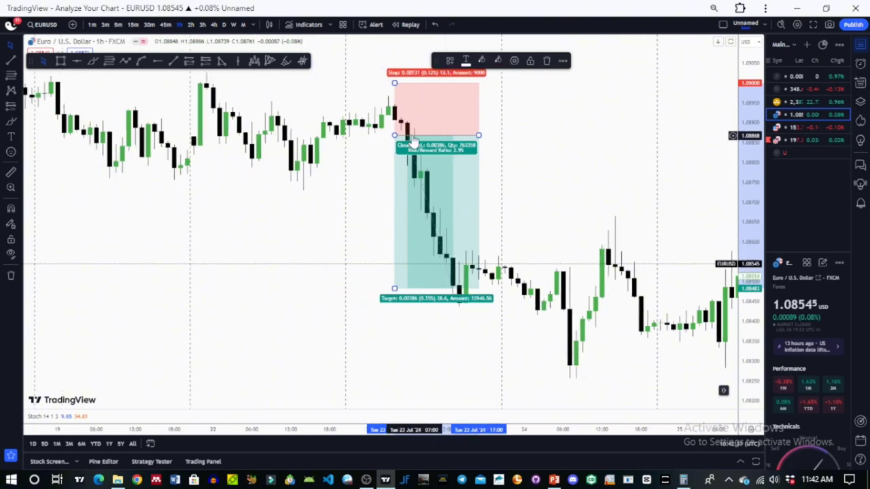
# - Move the EURUSD short position back to 23 July 01:00 with entry at 1.08881, and switch its risk unit to USD
pyautogui.moveTo(419, 133); pyautogui.dragTo(400, 127)
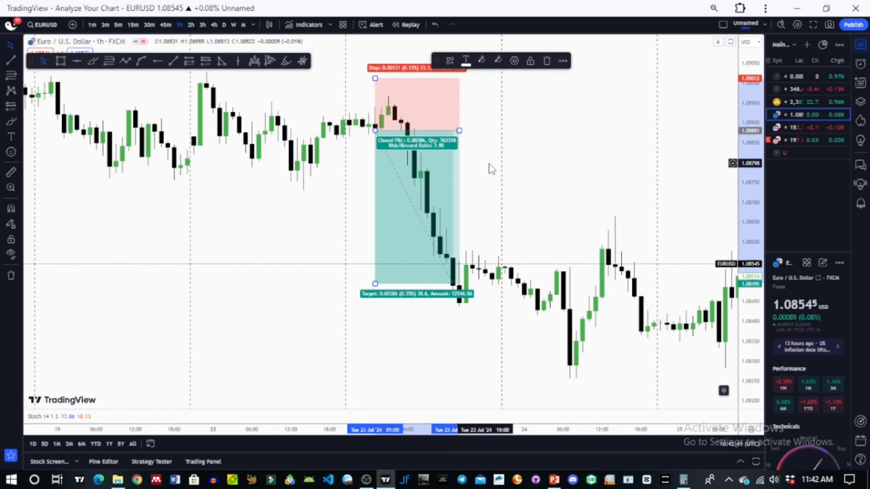
pyautogui.click(521, 131)
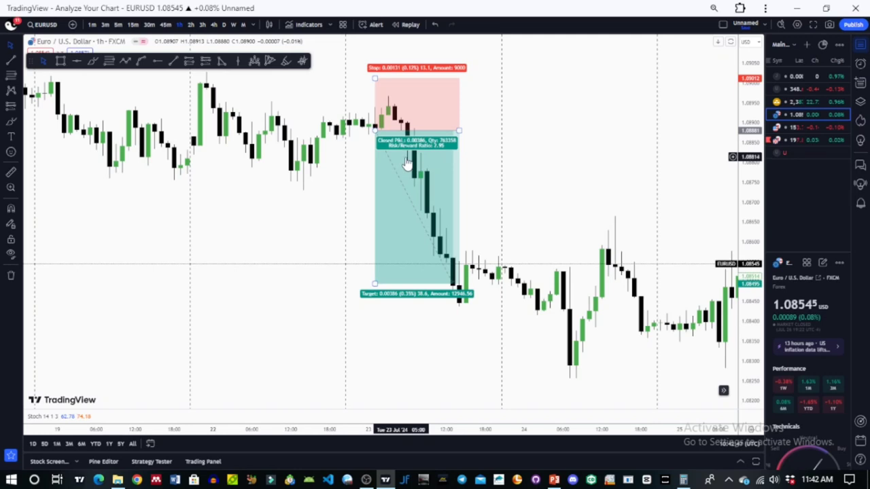
pyautogui.doubleClick(448, 148)
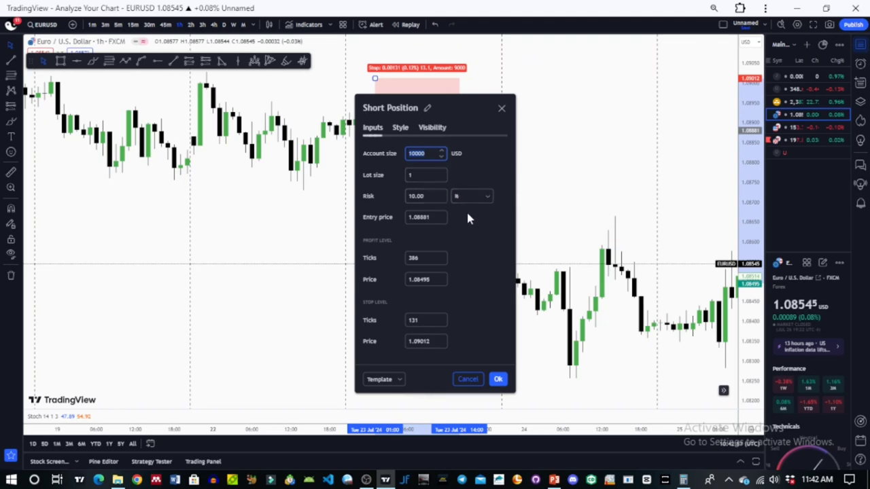
pyautogui.click(418, 196)
pyautogui.click(463, 227)
pyautogui.click(476, 196)
pyautogui.click(486, 220)
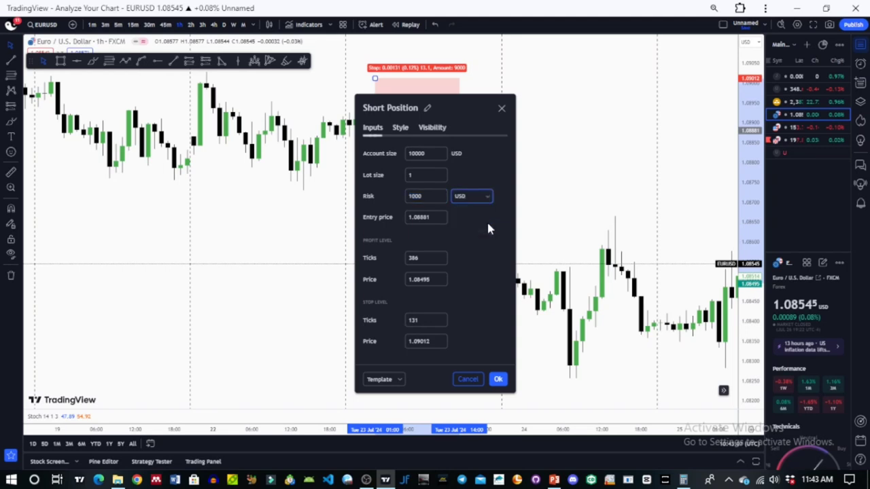
# - Set the EURUSD short position's risk to 300 USD and apply the settings
pyautogui.click(412, 197)
pyautogui.press('BackSpace')
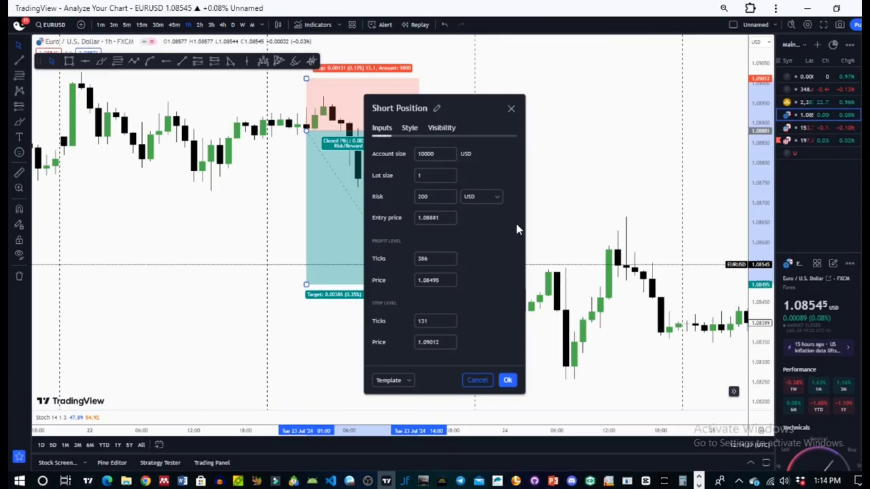
pyautogui.click(437, 197)
pyautogui.press('BackSpace')
pyautogui.press('BackSpace')
pyautogui.press('BackSpace')
pyautogui.write('300')
pyautogui.click(479, 216)
pyautogui.click(506, 381)
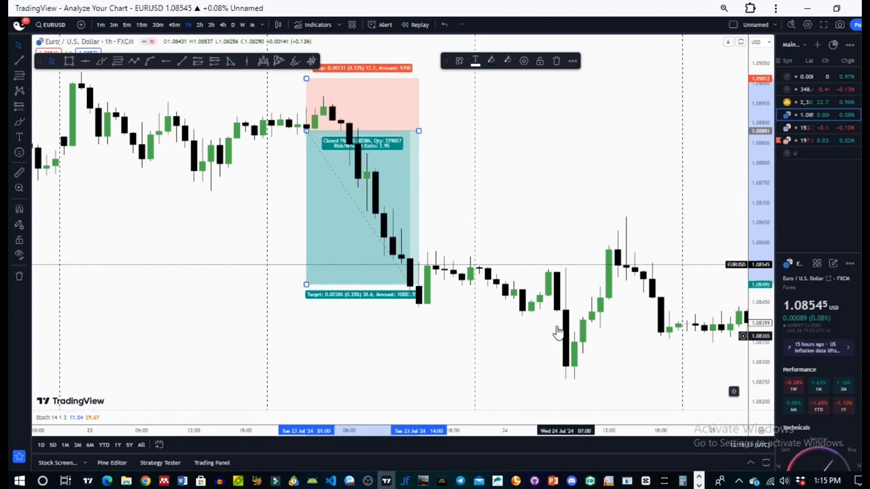
# - Bring up Calculator and divide the EURUSD position's quantity, 229007, by 100000
pyautogui.click(683, 482)
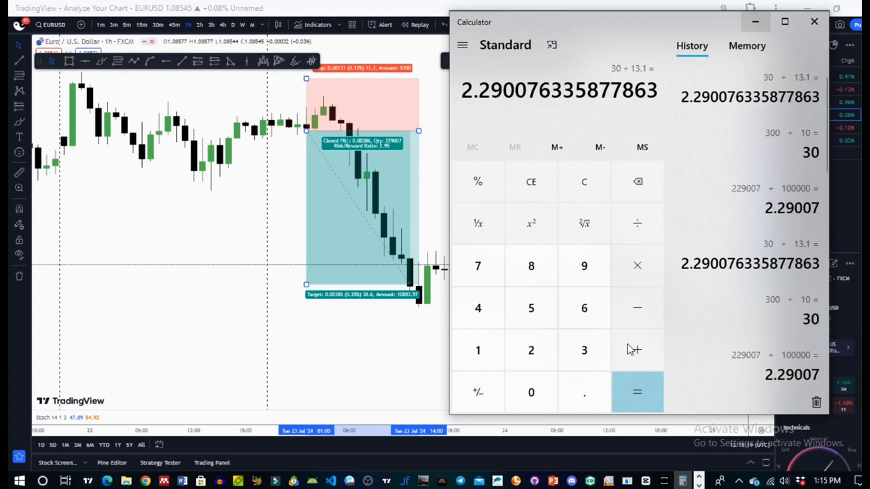
pyautogui.click(530, 349)
pyautogui.click(531, 349)
pyautogui.click(581, 272)
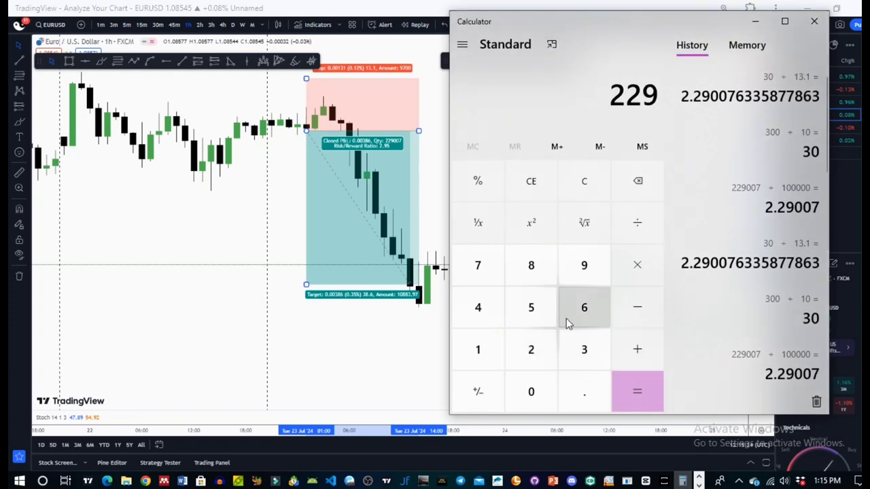
pyautogui.click(531, 392)
pyautogui.click(530, 391)
pyautogui.click(477, 265)
pyautogui.click(636, 224)
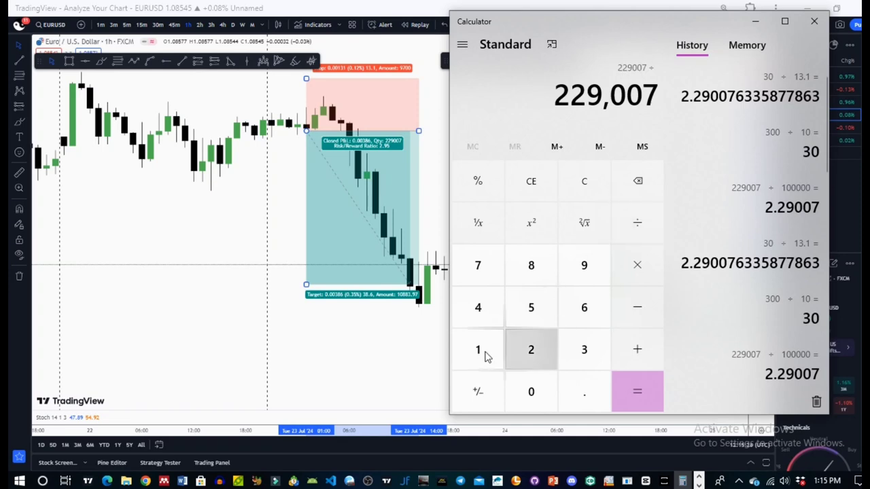
pyautogui.click(479, 350)
pyautogui.click(524, 393)
pyautogui.click(525, 393)
pyautogui.click(524, 393)
pyautogui.click(524, 393)
pyautogui.click(525, 392)
pyautogui.click(642, 380)
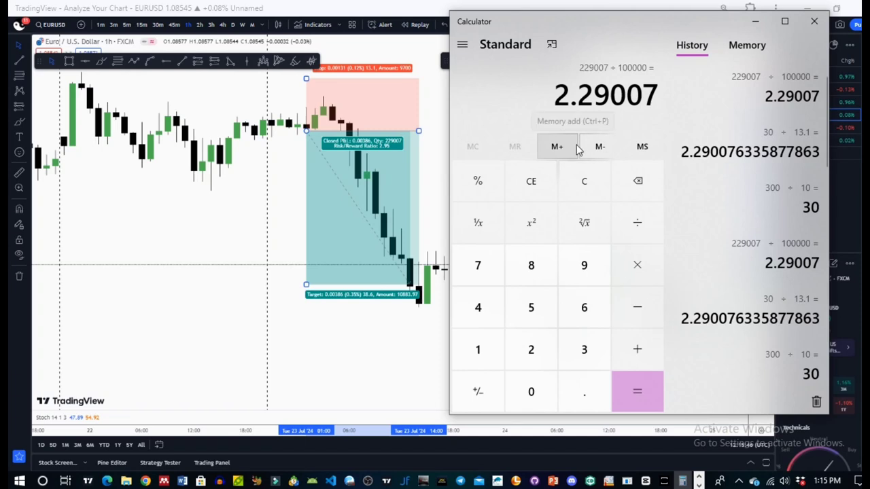
# - Clear Calculator and enter the 300 risk amount divided by 10
pyautogui.click(590, 186)
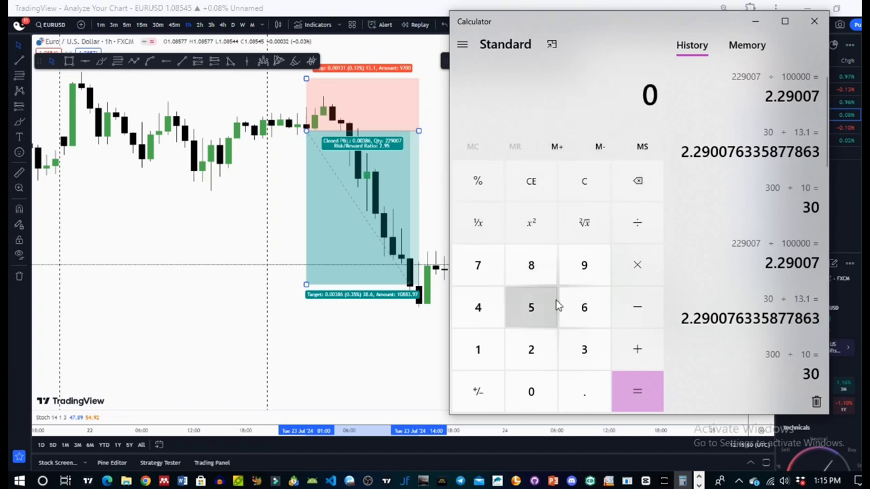
pyautogui.click(578, 348)
pyautogui.doubleClick(550, 389)
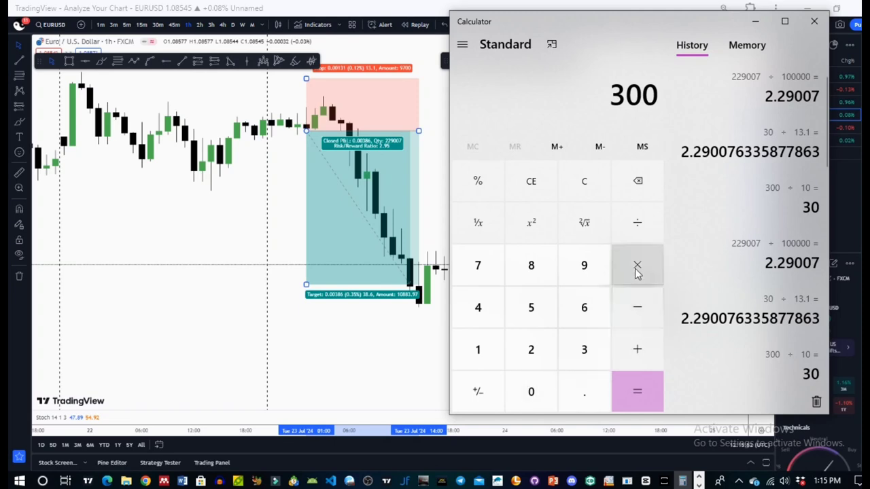
pyautogui.click(636, 226)
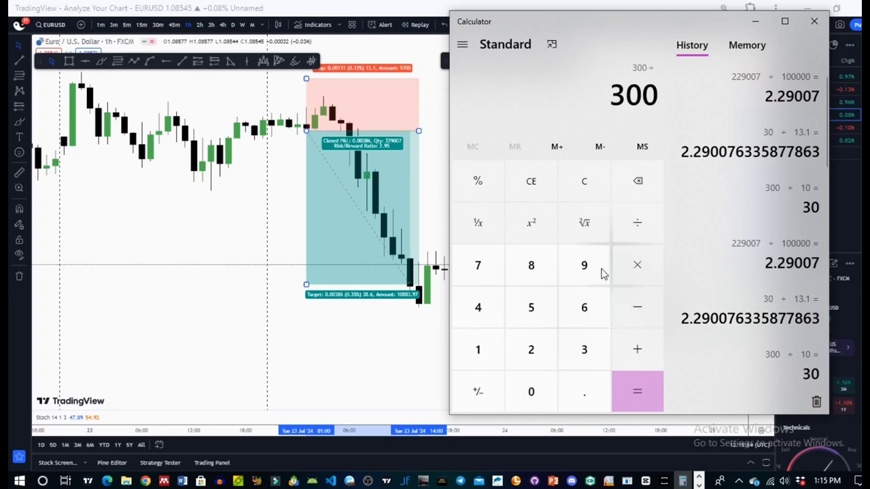
pyautogui.click(492, 359)
pyautogui.click(520, 393)
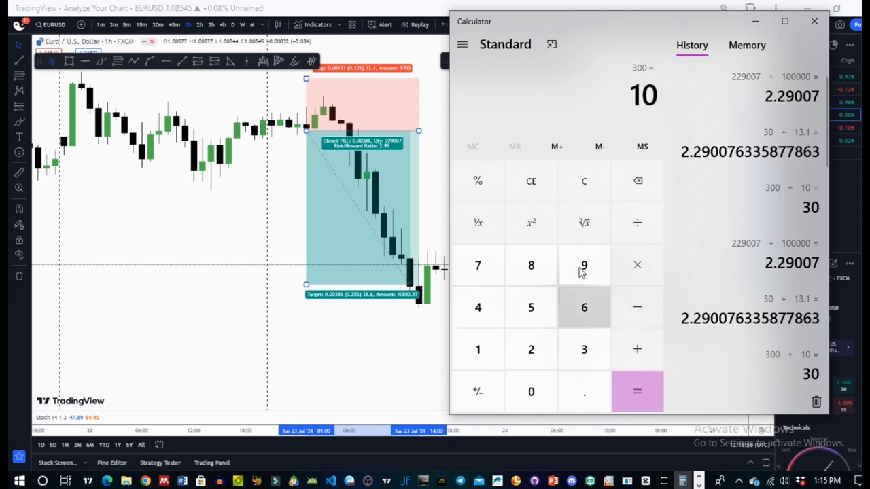
# - Divide the result of 300 ÷ 10 by the 13.1-pip stop, then clear Calculator and put it away
pyautogui.click(639, 227)
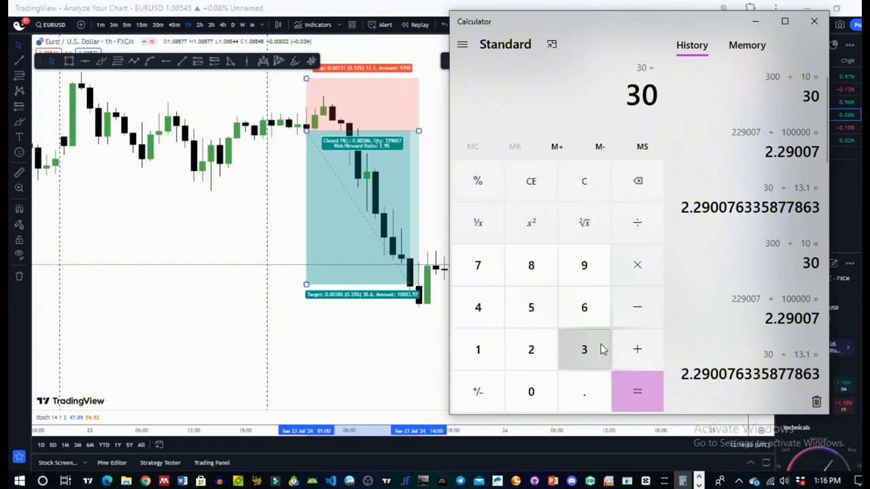
pyautogui.click(479, 349)
pyautogui.click(578, 350)
pyautogui.click(591, 397)
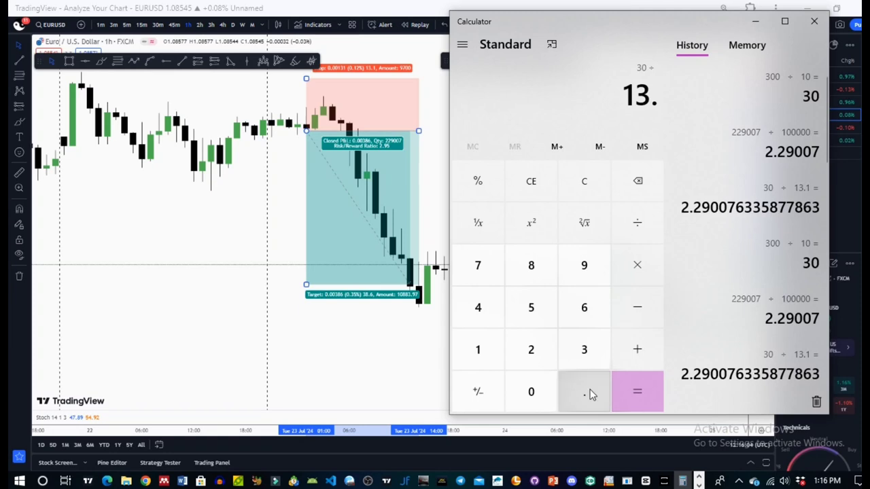
pyautogui.click(485, 349)
pyautogui.click(640, 388)
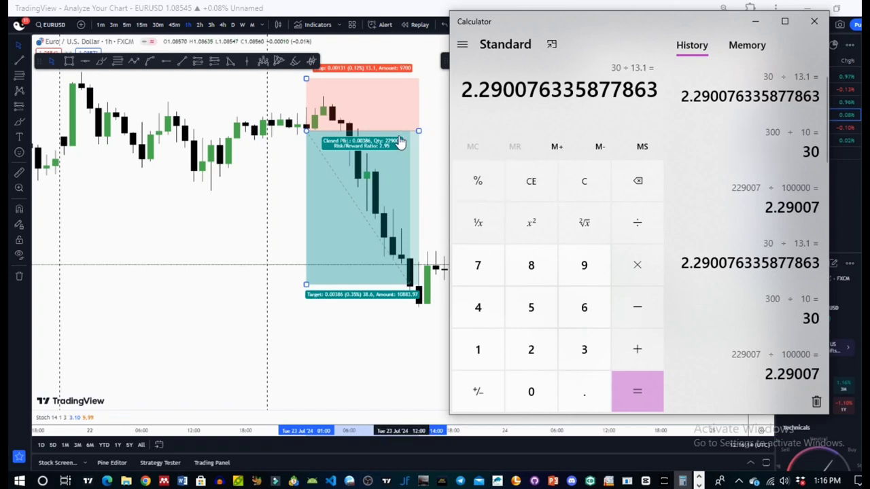
pyautogui.click(585, 181)
pyautogui.click(755, 21)
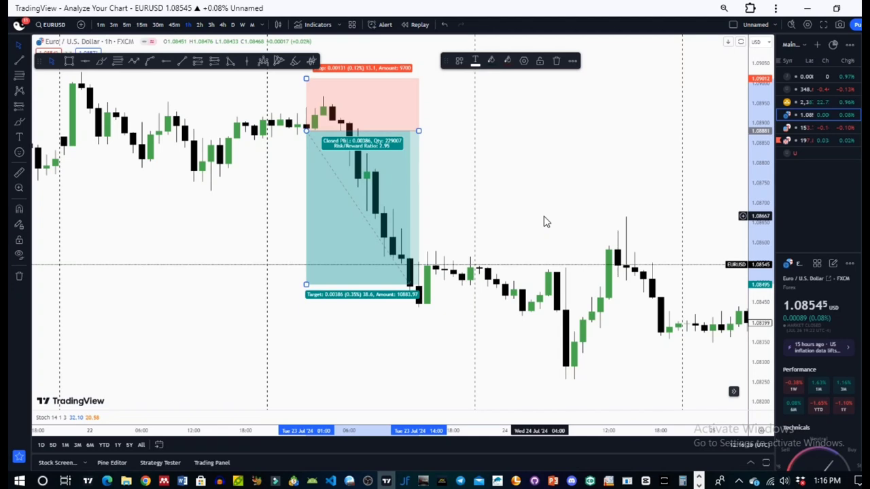
# - Switch the chart to XAUUSD and place a short position just after the 24 July high
pyautogui.click(818, 102)
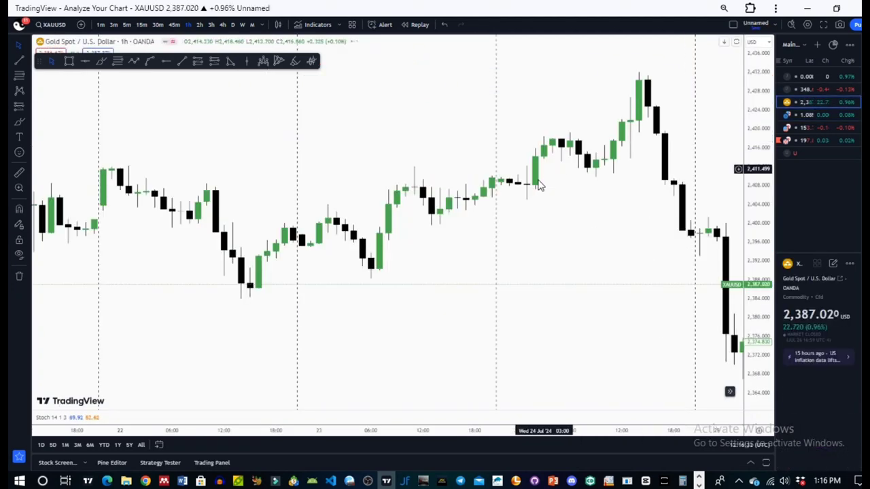
pyautogui.moveTo(509, 173); pyautogui.dragTo(297, 170)
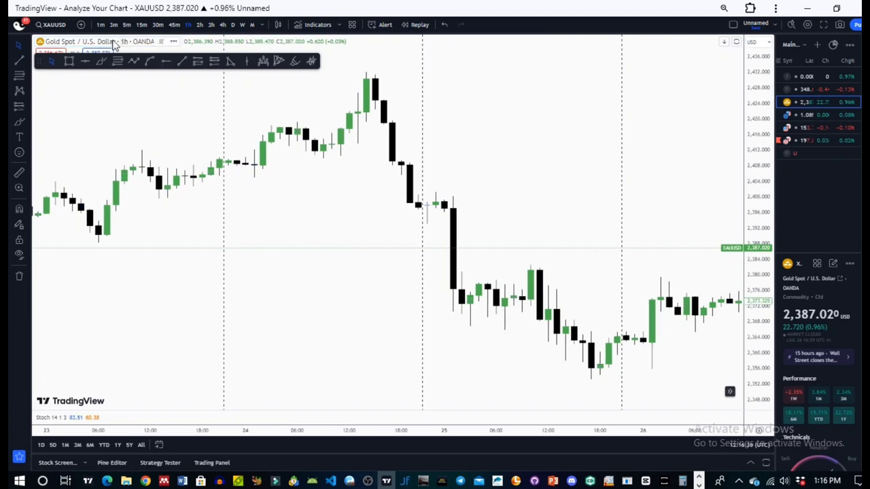
pyautogui.click(214, 62)
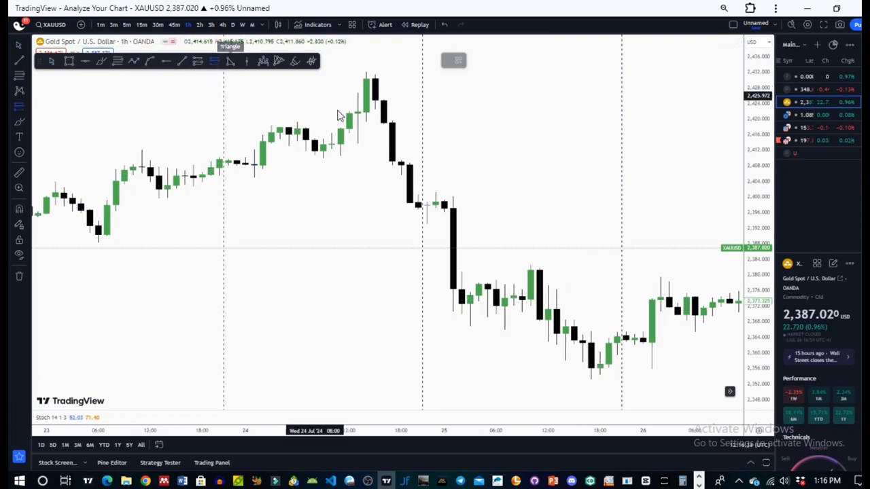
pyautogui.click(375, 141)
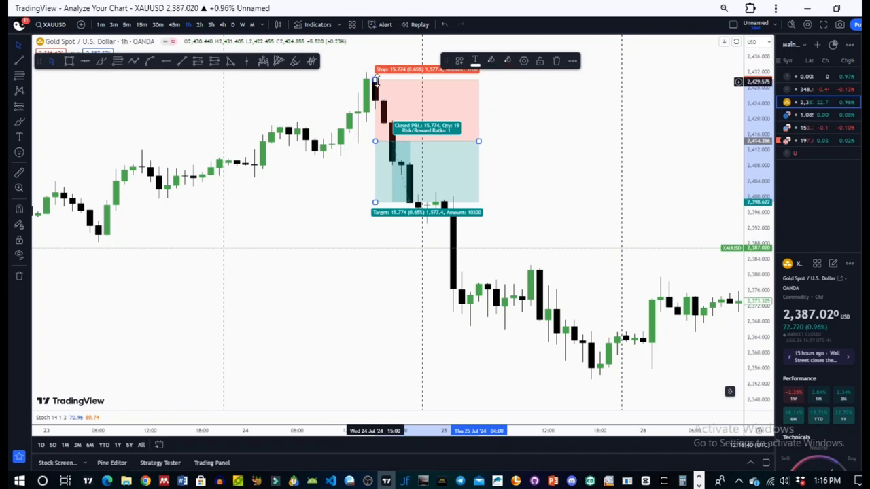
# - Adjust the XAUUSD short position to an entry of about 2429.248, a stop of about 2436.237 and a target of about 2372.463
pyautogui.moveTo(375, 80); pyautogui.dragTo(375, 116)
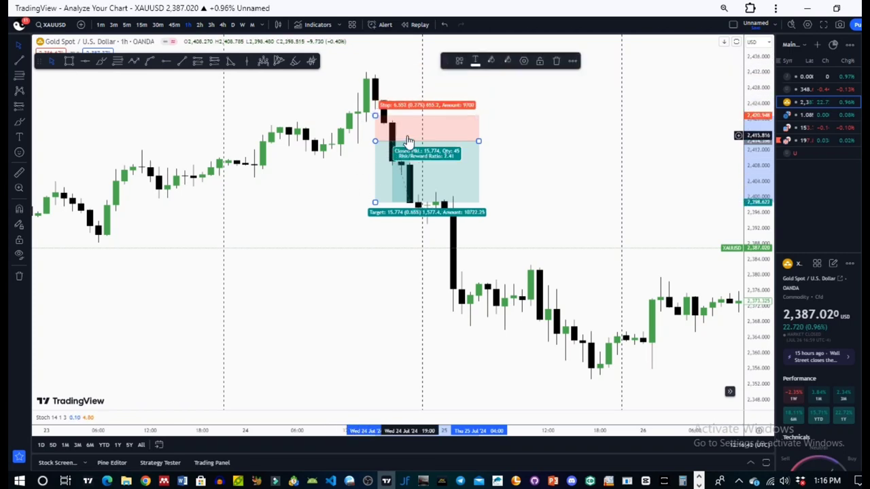
pyautogui.moveTo(409, 143); pyautogui.dragTo(381, 89)
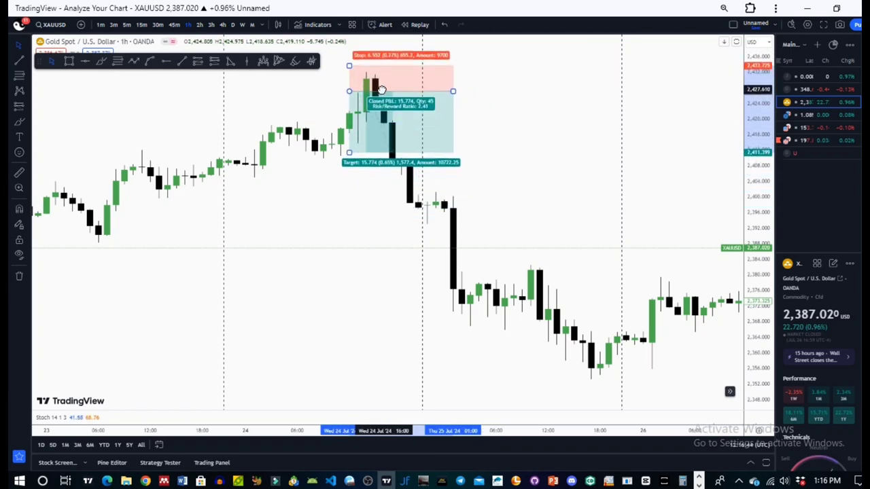
pyautogui.moveTo(348, 66); pyautogui.dragTo(354, 64)
pyautogui.moveTo(383, 89); pyautogui.dragTo(382, 86)
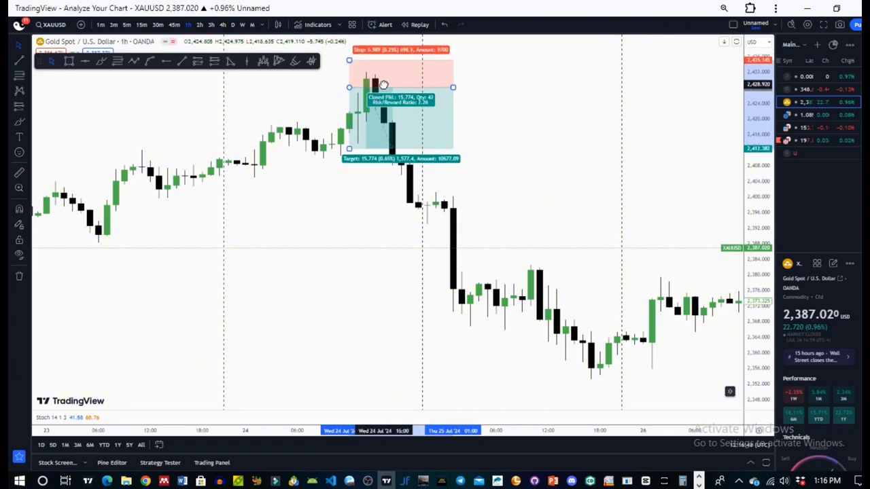
pyautogui.moveTo(374, 128)
pyautogui.mouseDown()
pyautogui.moveTo(352, 190)
pyautogui.moveTo(352, 304)
pyautogui.mouseUp()
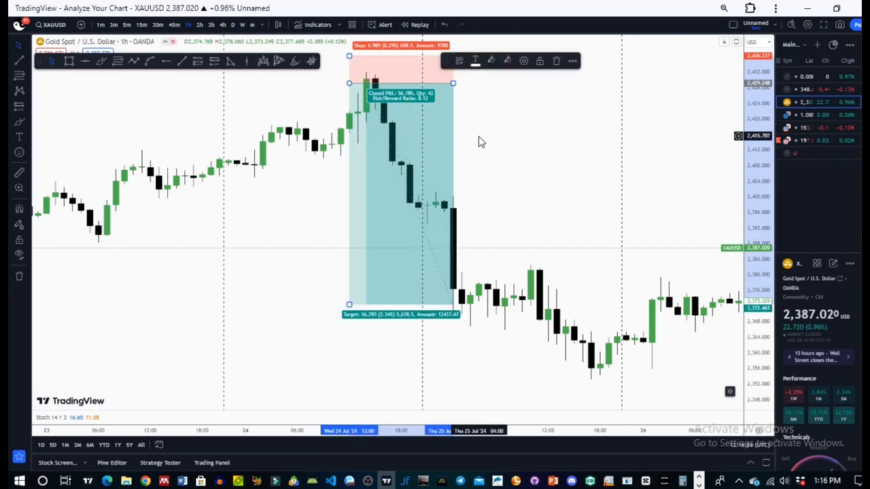
pyautogui.click(478, 126)
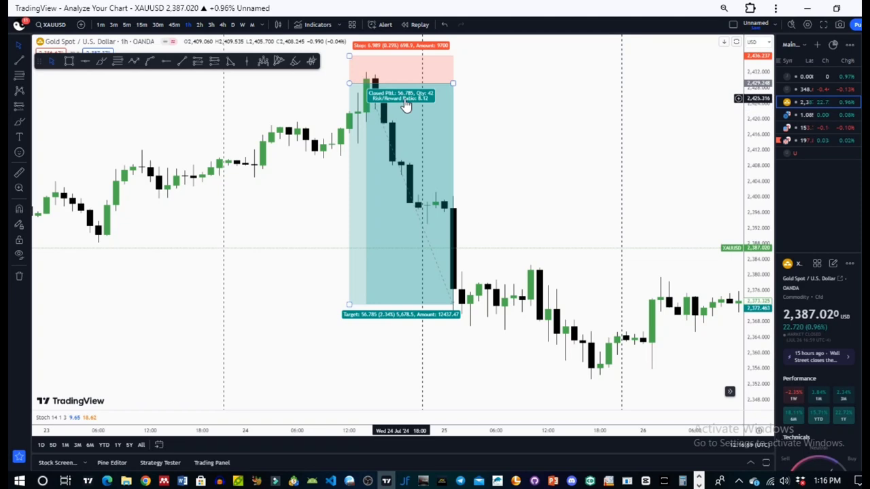
# - Set the XAUUSD short position's risk to 1000 USD, keeping the settings dialog clear of the position, and apply the settings
pyautogui.doubleClick(409, 98)
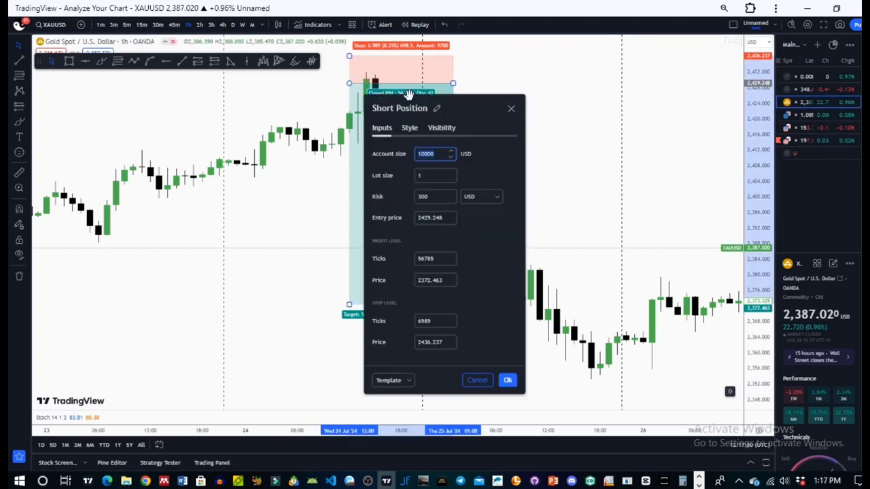
pyautogui.moveTo(463, 111); pyautogui.dragTo(587, 81)
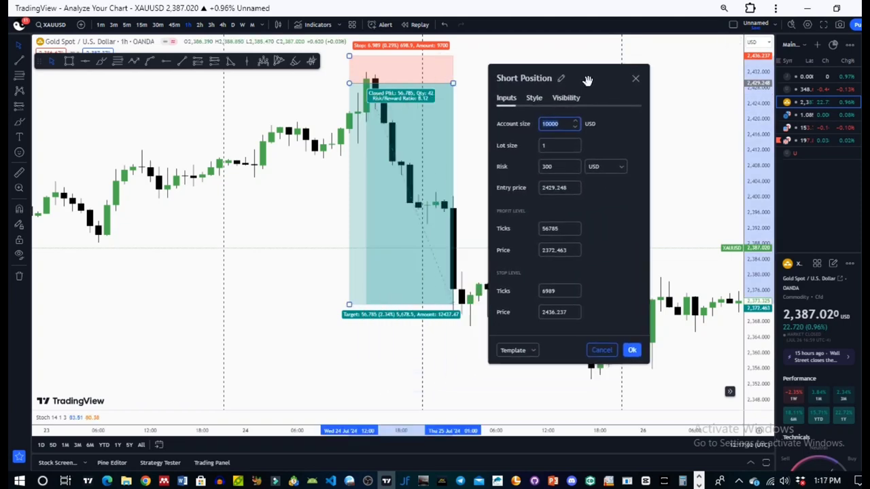
pyautogui.click(558, 167)
pyautogui.write('10')
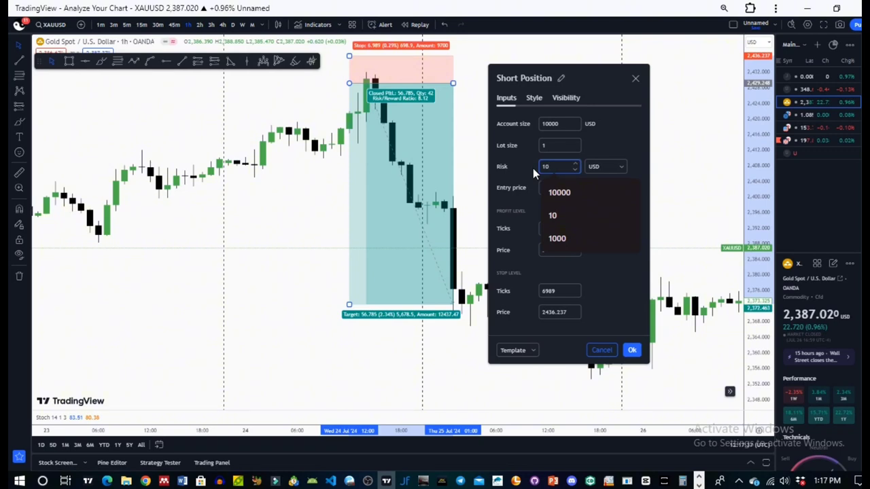
pyautogui.write('00')
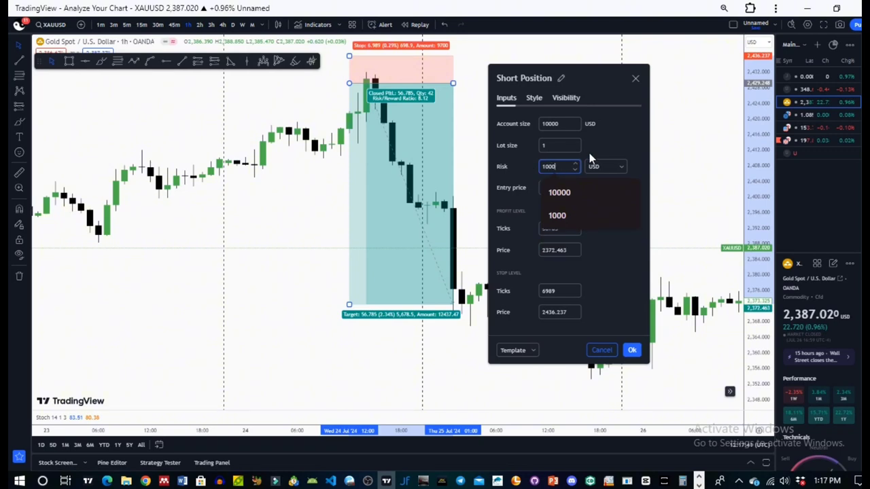
pyautogui.click(591, 147)
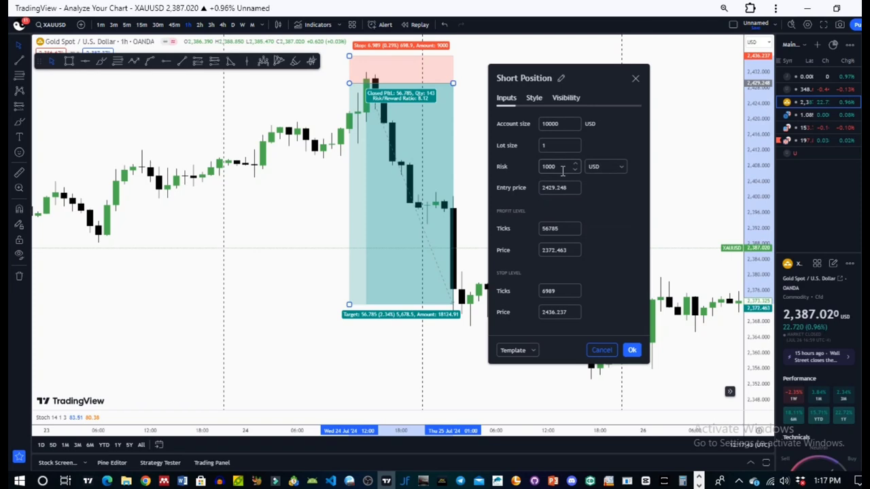
pyautogui.click(549, 145)
pyautogui.click(631, 349)
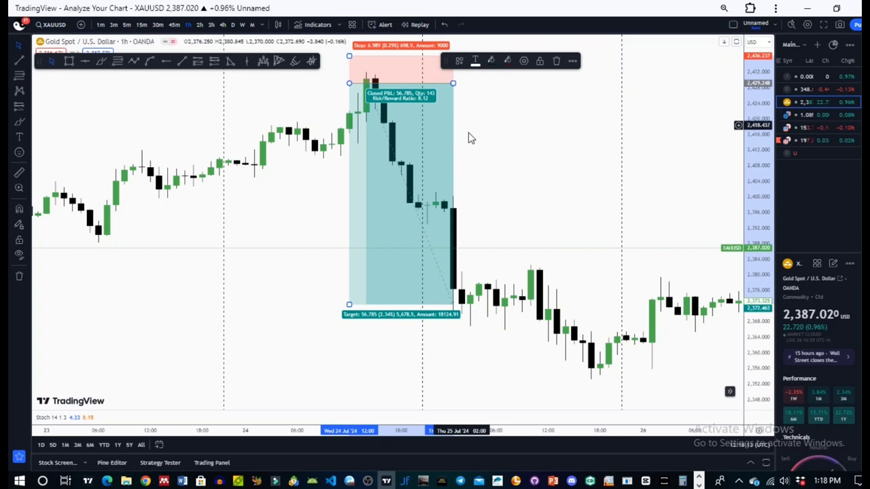
# - Bring up Calculator and divide the XAUUSD short position's quantity of 143 by 1000 to get the lot size
pyautogui.click(682, 481)
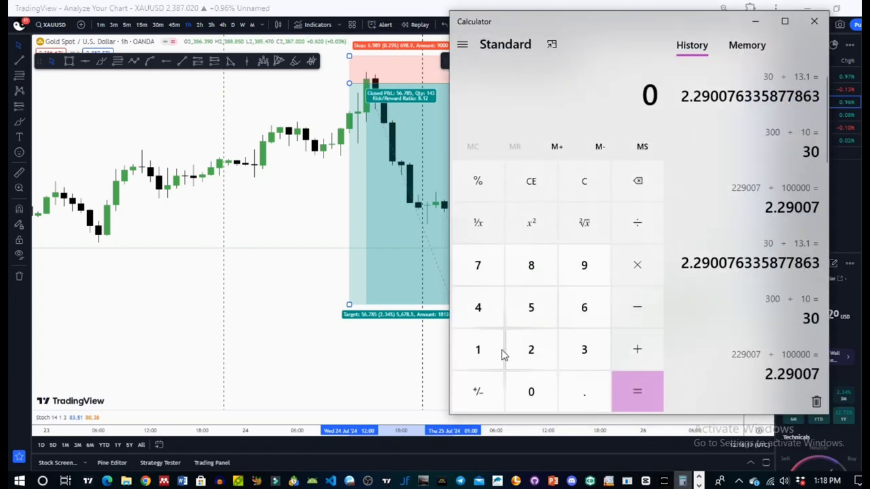
pyautogui.click(483, 349)
pyautogui.click(490, 317)
pyautogui.click(583, 349)
pyautogui.click(644, 229)
pyautogui.click(494, 353)
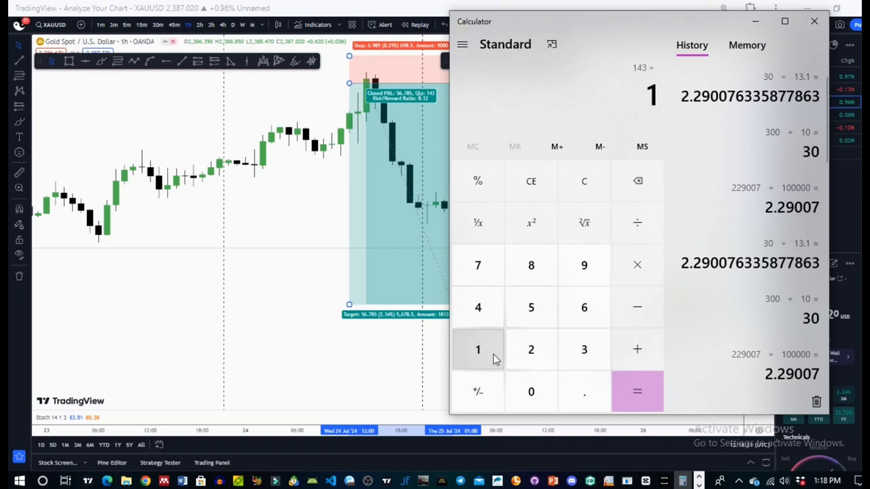
pyautogui.tripleClick(534, 398)
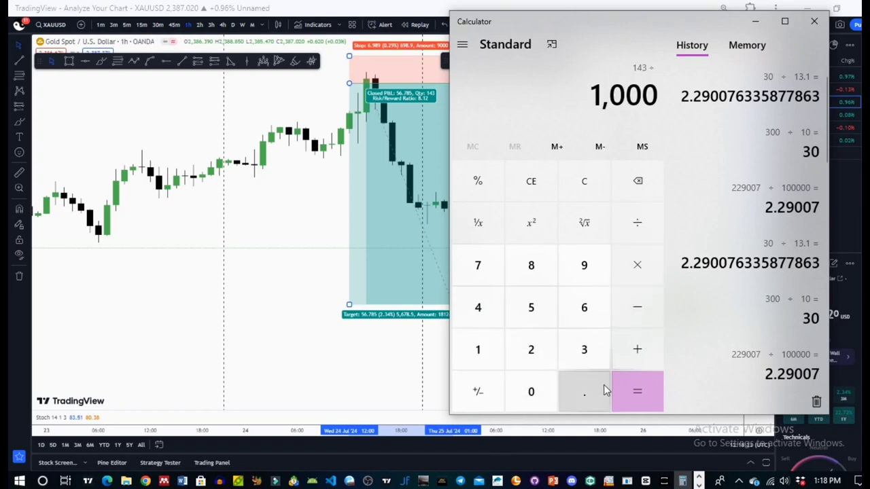
pyautogui.click(625, 387)
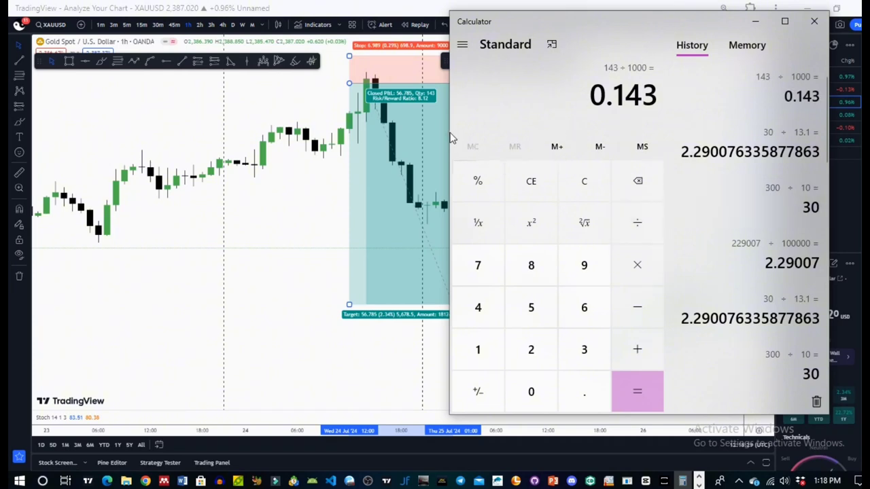
# - Clear Calculator and divide the 1000 USD risk by 10, keeping the result ready for a further division
pyautogui.click(595, 182)
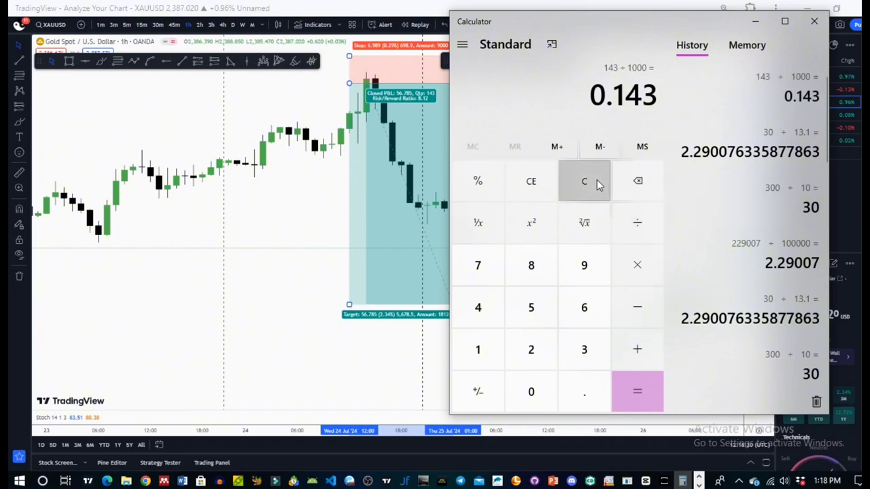
pyautogui.click(486, 357)
pyautogui.click(529, 383)
pyautogui.click(528, 382)
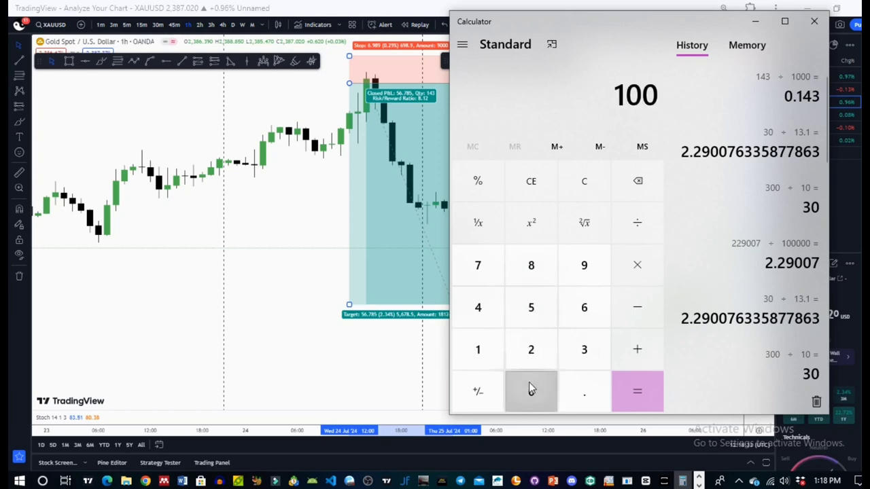
pyautogui.click(528, 383)
pyautogui.click(645, 235)
pyautogui.click(498, 353)
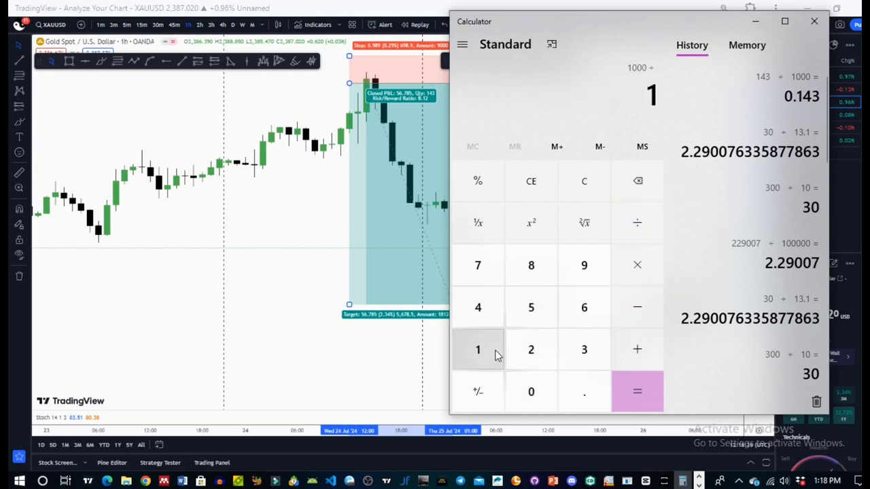
pyautogui.click(530, 388)
pyautogui.click(651, 227)
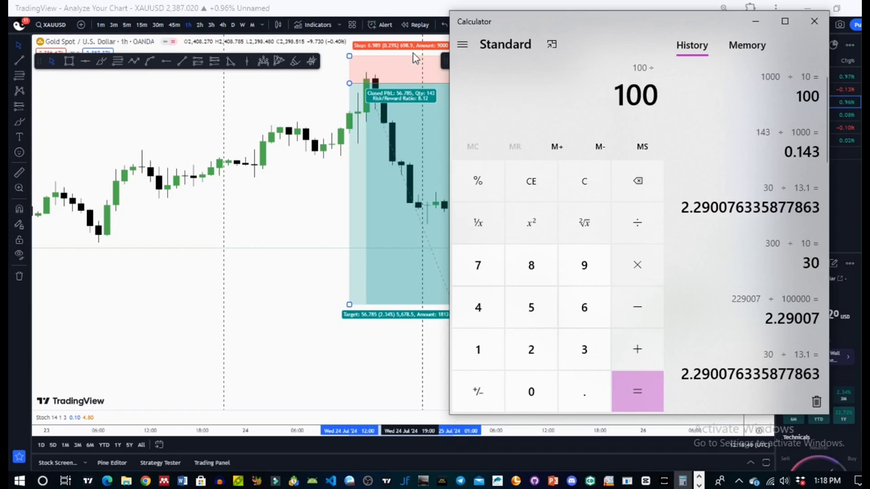
# - Divide the result of 1000 ÷ 10 by the 698.9-pip stop, then put Calculator away and deselect the short position
pyautogui.click(584, 312)
pyautogui.click(588, 275)
pyautogui.click(530, 265)
pyautogui.click(586, 392)
pyautogui.click(585, 266)
pyautogui.click(636, 389)
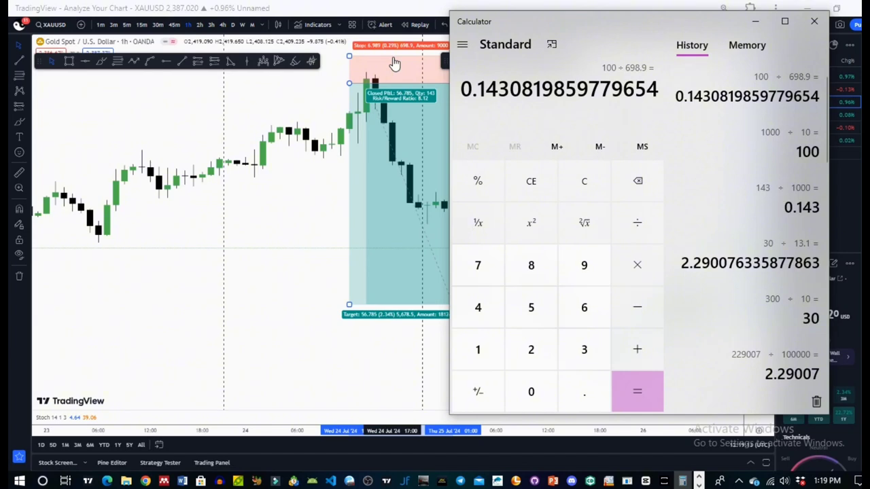
pyautogui.click(755, 22)
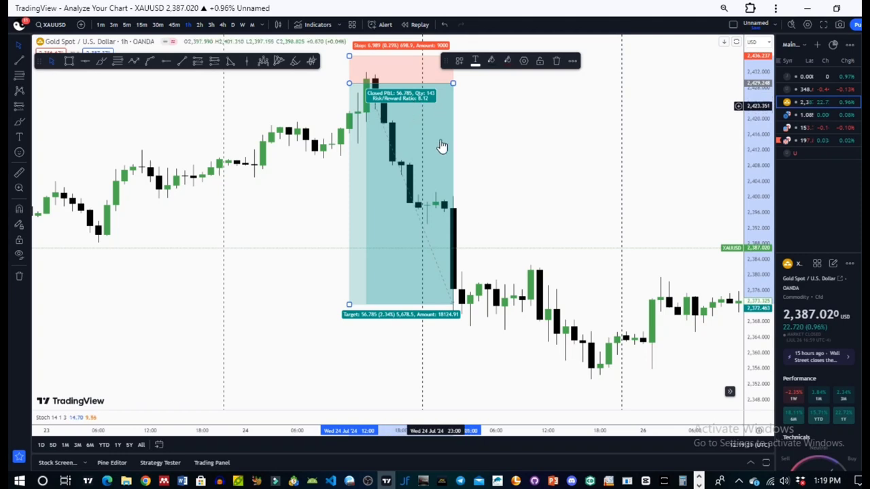
pyautogui.moveTo(680, 482)
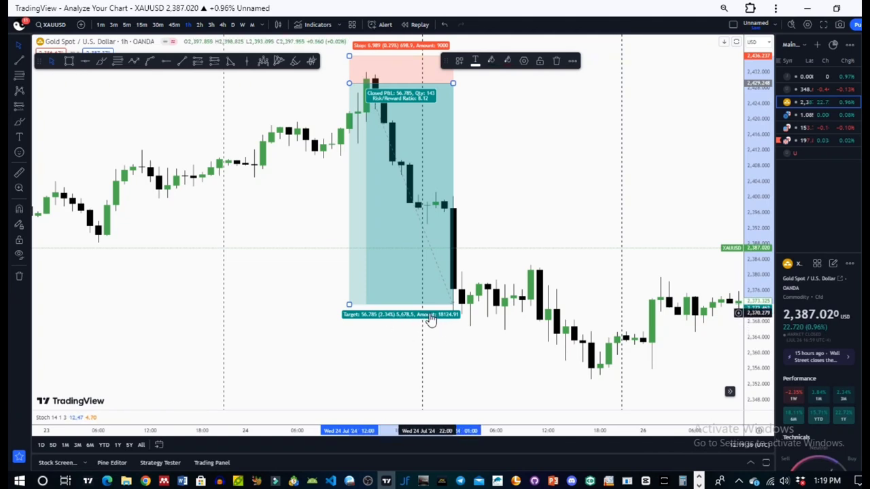
pyautogui.click(592, 267)
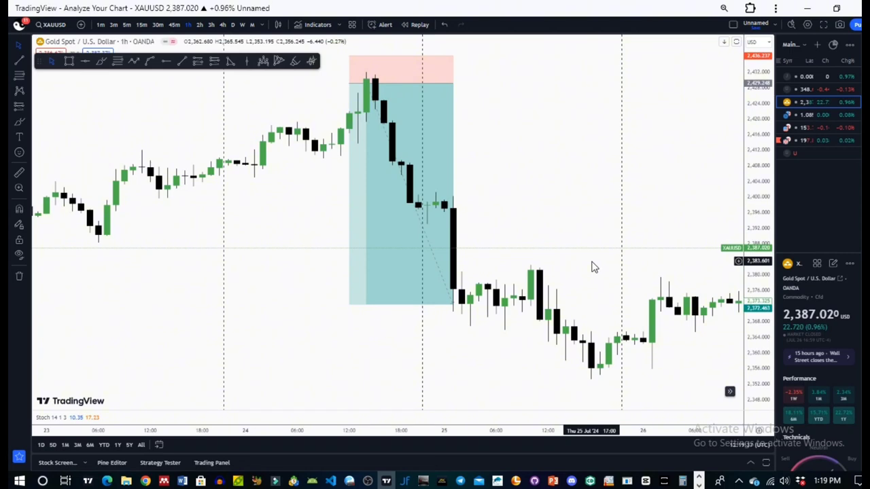